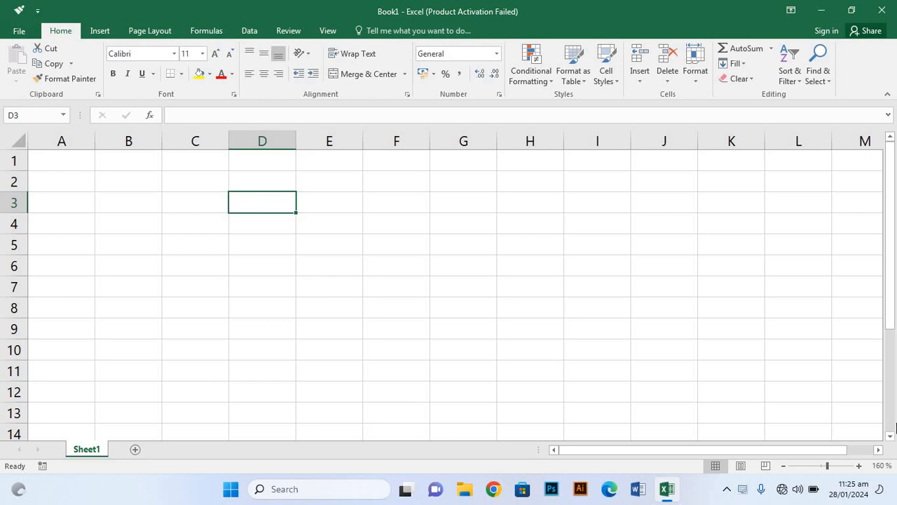
# Enter the column heading "S. No" in cell D3
pyautogui.write('S')
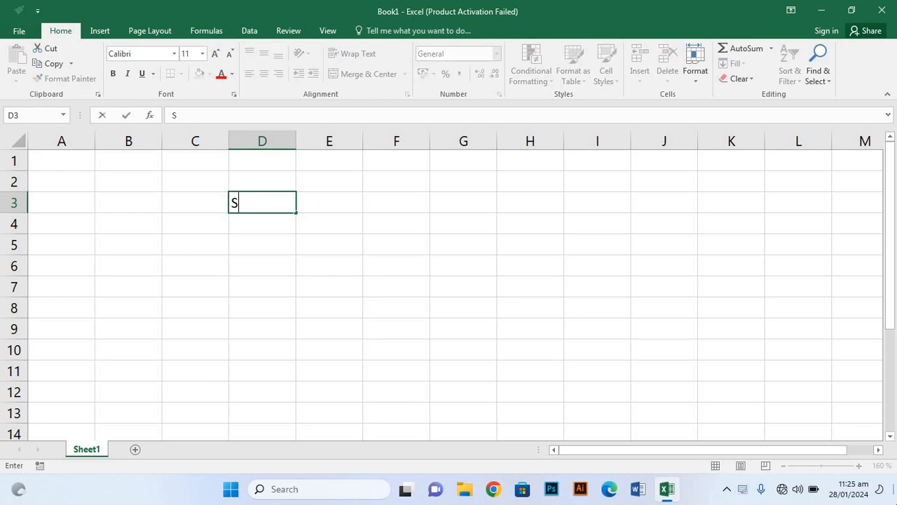
pyautogui.write(',')
pyautogui.press('BackSpace')
pyautogui.write('. No')
pyautogui.hotkey('ctrl', 'Return')
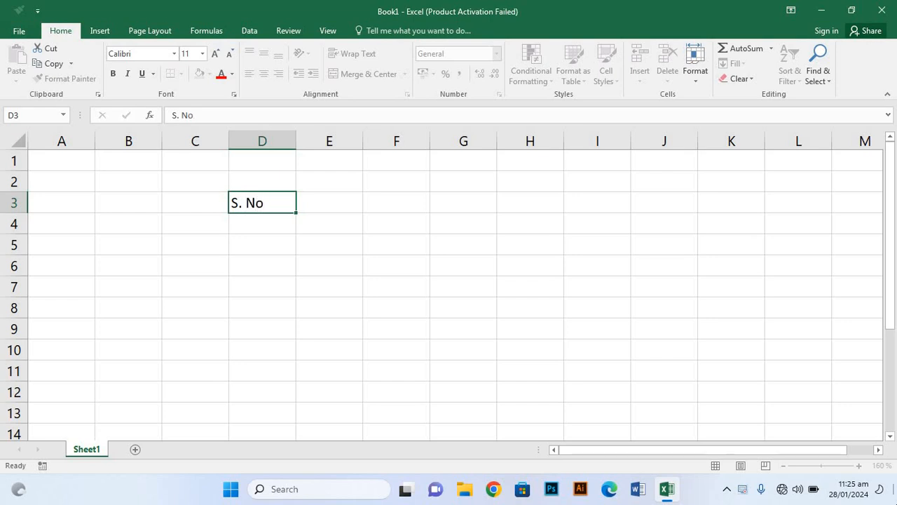
# Fill cells D4 to D13 below the S. No heading with the serial numbers 1 to 10
pyautogui.press('Return')
pyautogui.write('1')
pyautogui.press('Return')
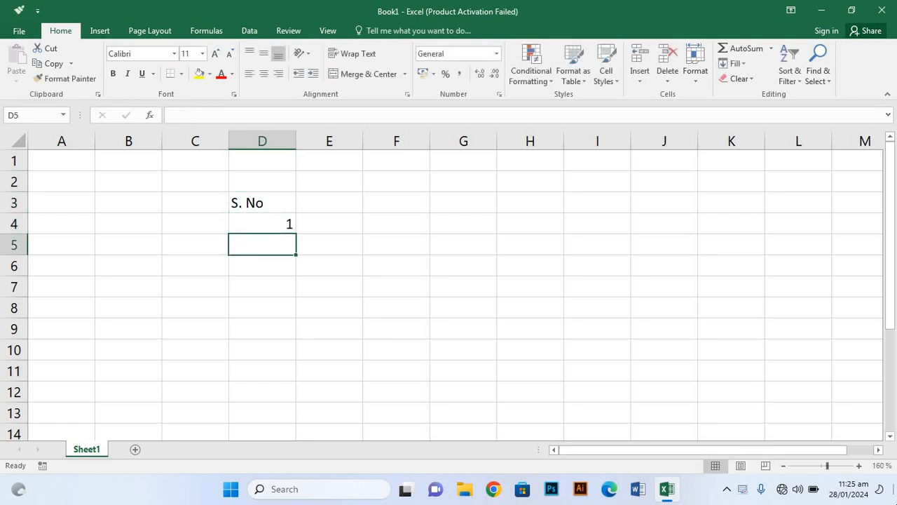
pyautogui.write('2')
pyautogui.press('Return')
pyautogui.write('3')
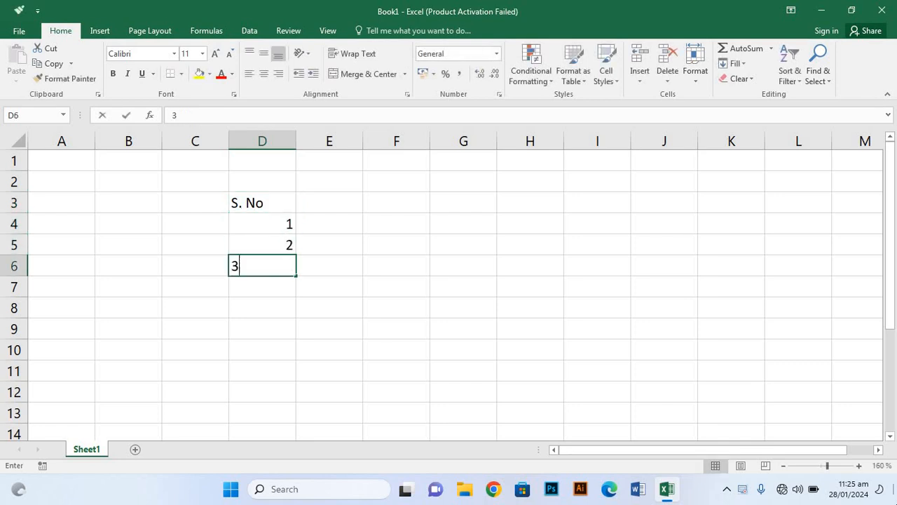
pyautogui.press('Down')
pyautogui.write('4')
pyautogui.hotkey('ctrl', 'Return')
pyautogui.press('Down')
pyautogui.write('5')
pyautogui.hotkey('ctrl', 'Return')
pyautogui.press('Down')
pyautogui.write('6')
pyautogui.hotkey('ctrl', 'Return')
pyautogui.press('Down')
pyautogui.write('7')
pyautogui.press('Return')
pyautogui.write('8')
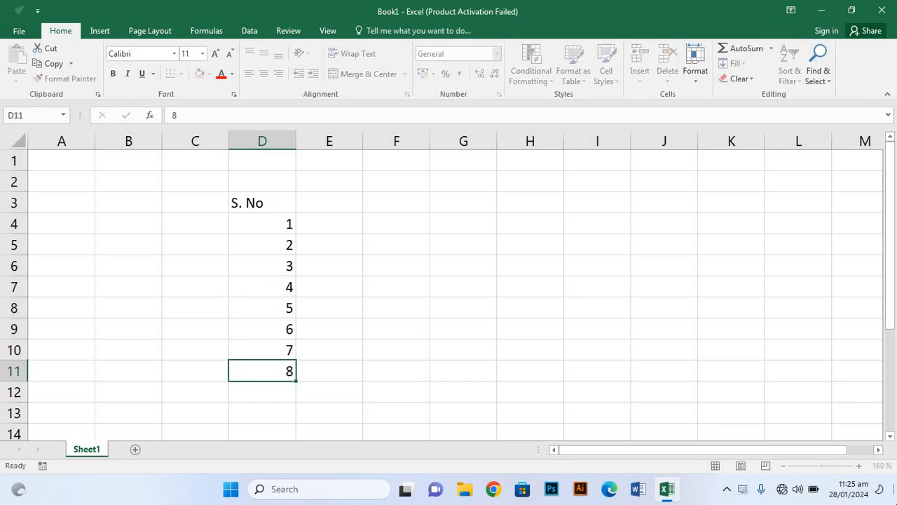
pyautogui.press('Return')
pyautogui.write('9')
pyautogui.press('Return')
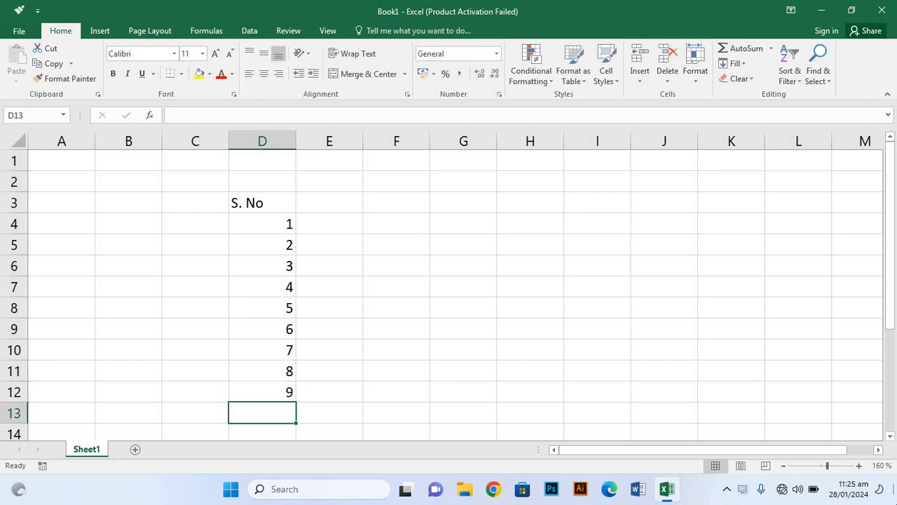
pyautogui.write('10')
pyautogui.press('Return')
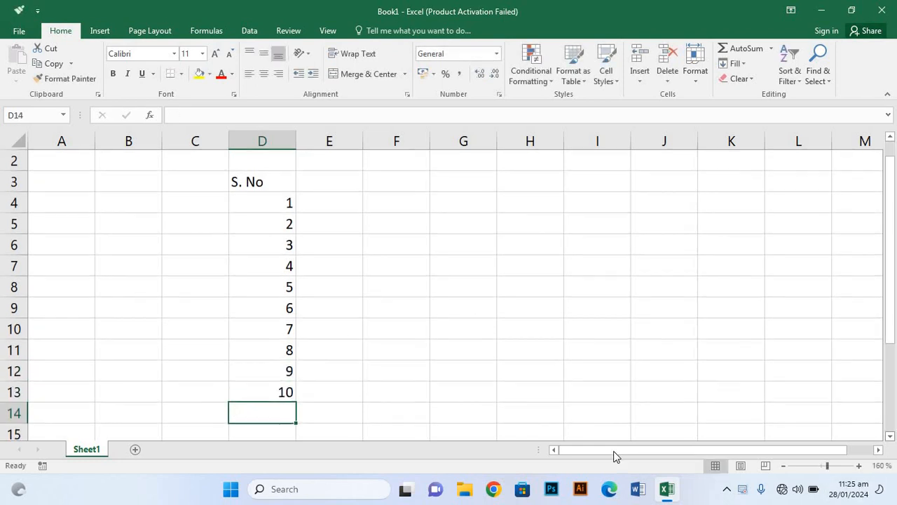
# Enter the column heading "Name" in cell E3, beside the S. No heading
pyautogui.scroll(1, 344, 255)
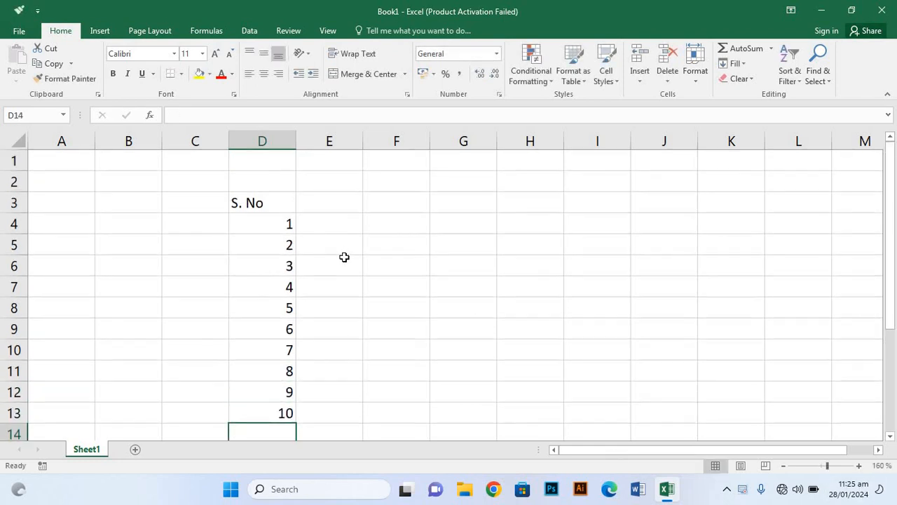
pyautogui.click(483, 310)
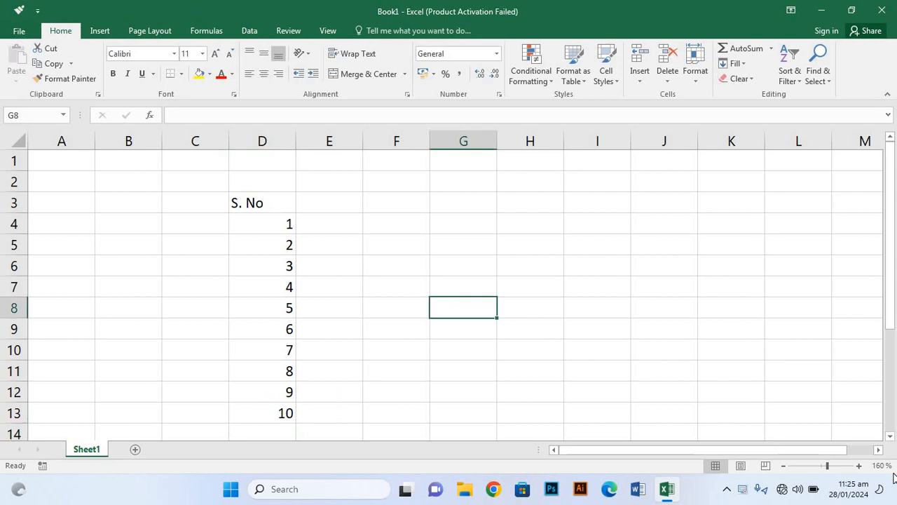
pyautogui.click(783, 466)
pyautogui.click(316, 203)
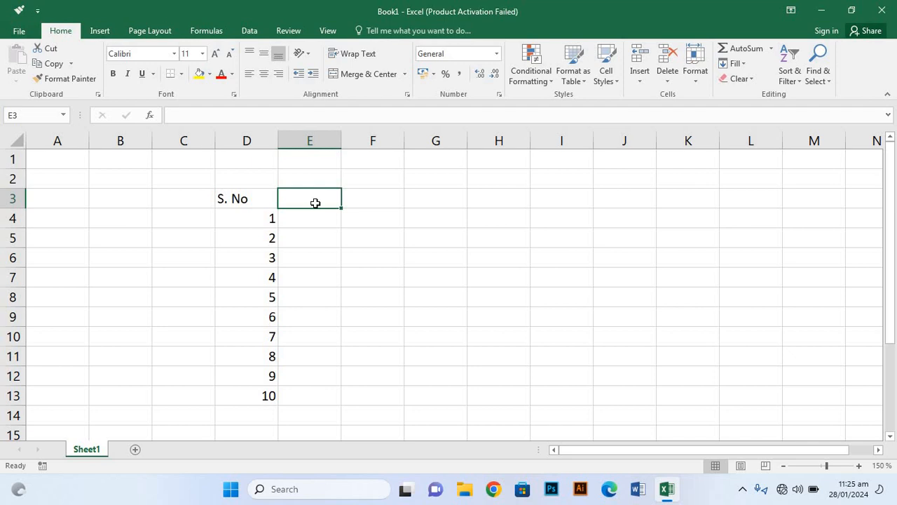
pyautogui.write('Name')
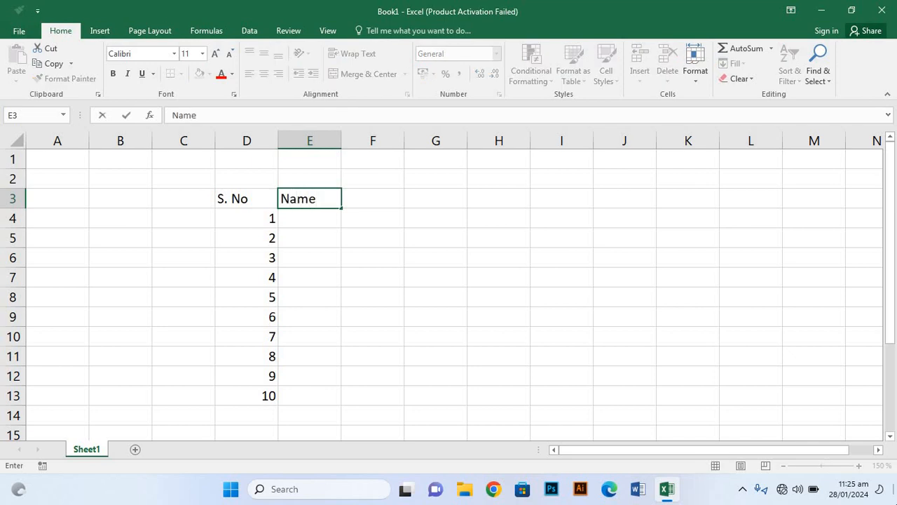
pyautogui.press('Return')
# Enter the first person's name in cell E4, beside serial number 1
pyautogui.write('R')
pyautogui.press('BackSpace')
pyautogui.write('T')
pyautogui.write('s')
pyautogui.press('BackSpace')
pyautogui.write('aif')
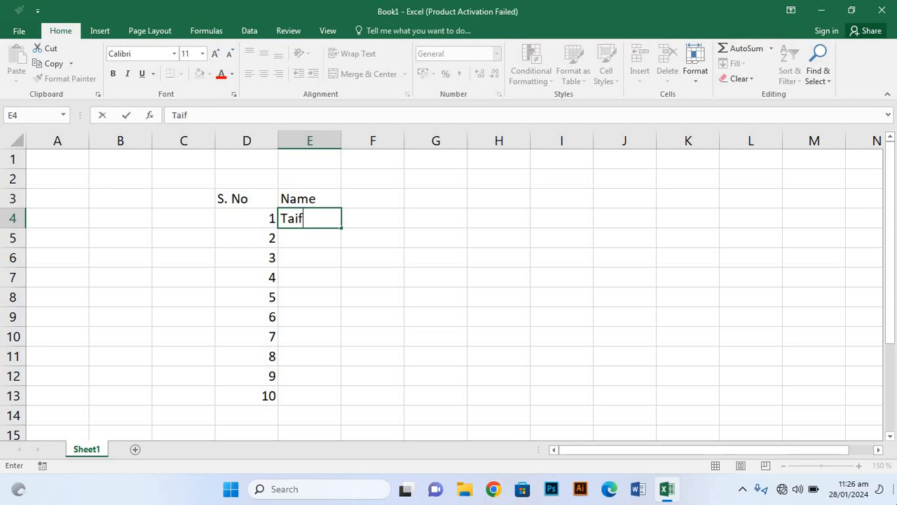
pyautogui.press('Return')
# Enter the second person's name in cell E5, beside serial number 2
pyautogui.write('Ak')
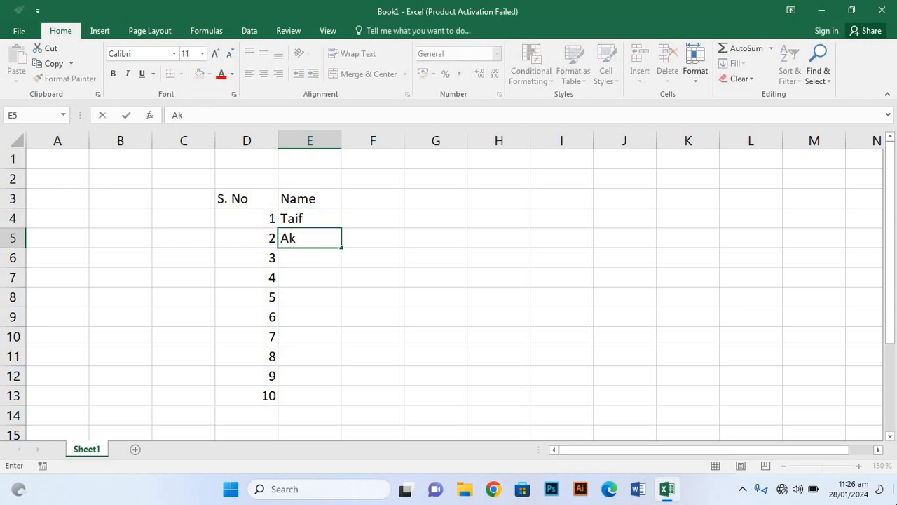
pyautogui.press('BackSpace')
pyautogui.write('lo')
pyautogui.press('BackSpace')
pyautogui.write('i')
pyautogui.press('Return')
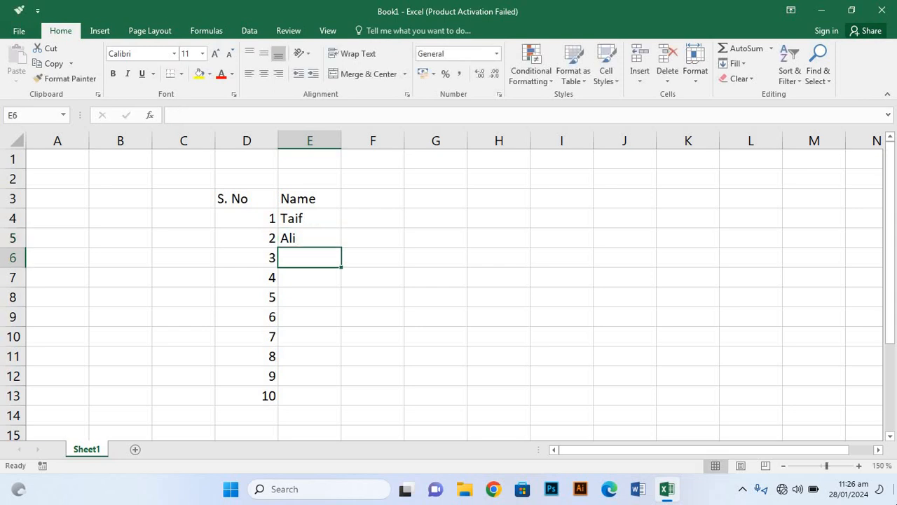
# Enter the third and fourth people's names in cells E6 and E7 of the Name column
pyautogui.write('Ka')
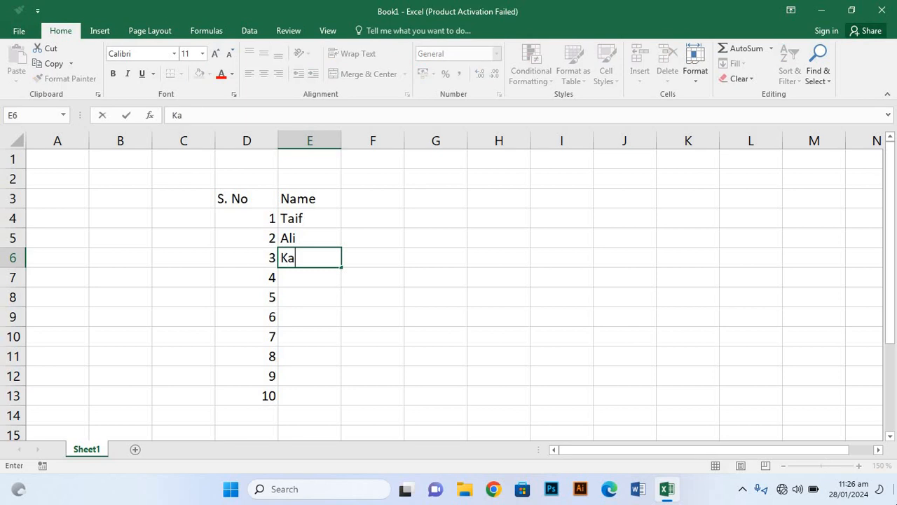
pyautogui.write('za,')
pyautogui.press('BackSpace')
pyautogui.write('m')
pyautogui.press('Return')
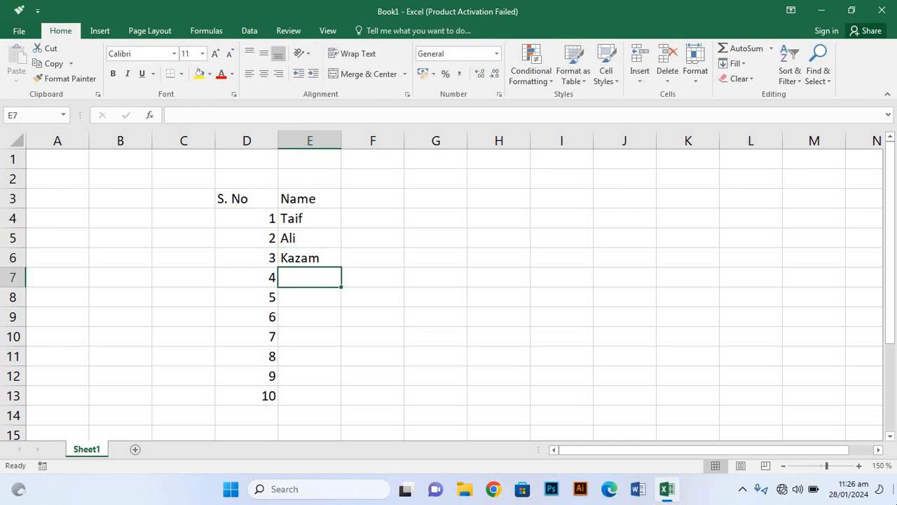
pyautogui.write('Bhutto')
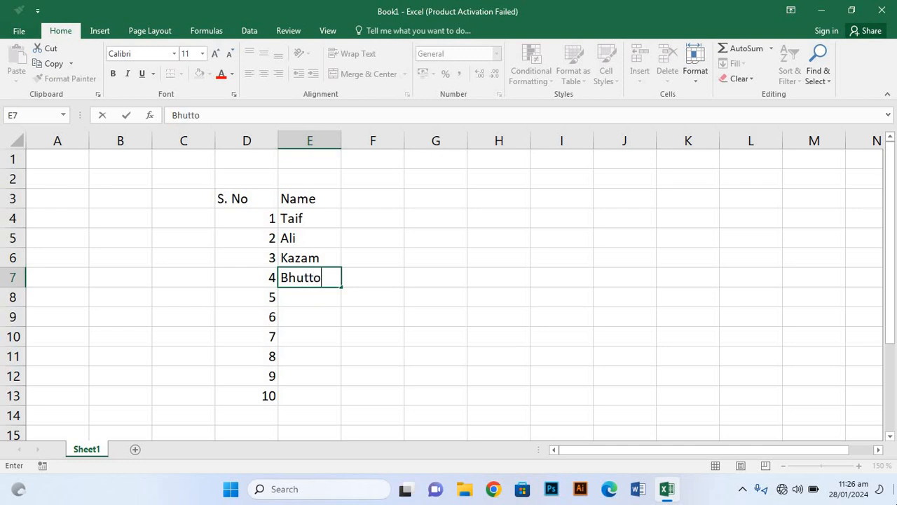
pyautogui.press('Return')
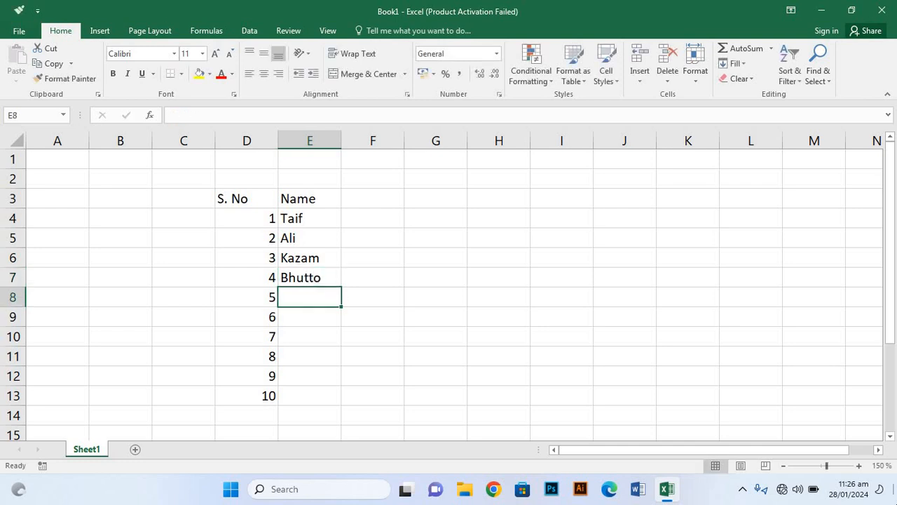
# Enter the fifth person's name in cell E8, beside serial number 5
pyautogui.write('Nadee')
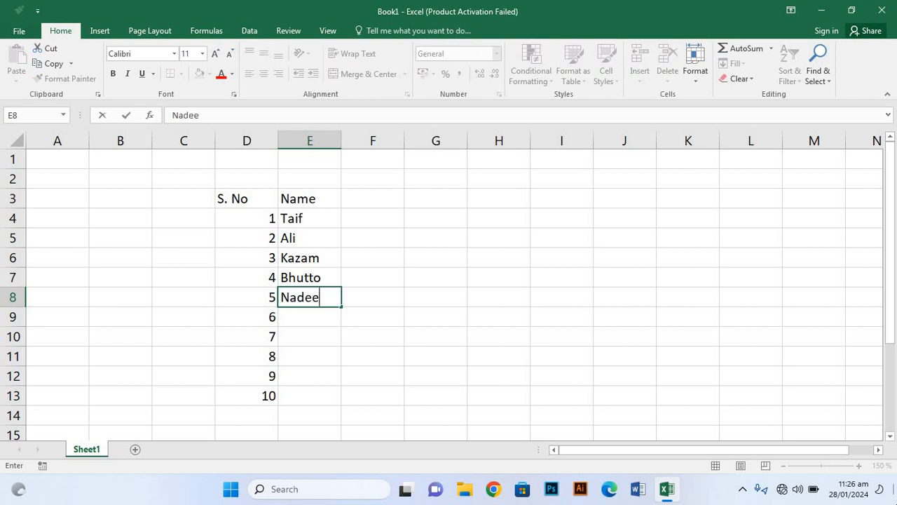
pyautogui.write(',')
pyautogui.press('BackSpace')
pyautogui.write(',')
pyautogui.press('BackSpace')
pyautogui.write('m')
pyautogui.press('Return')
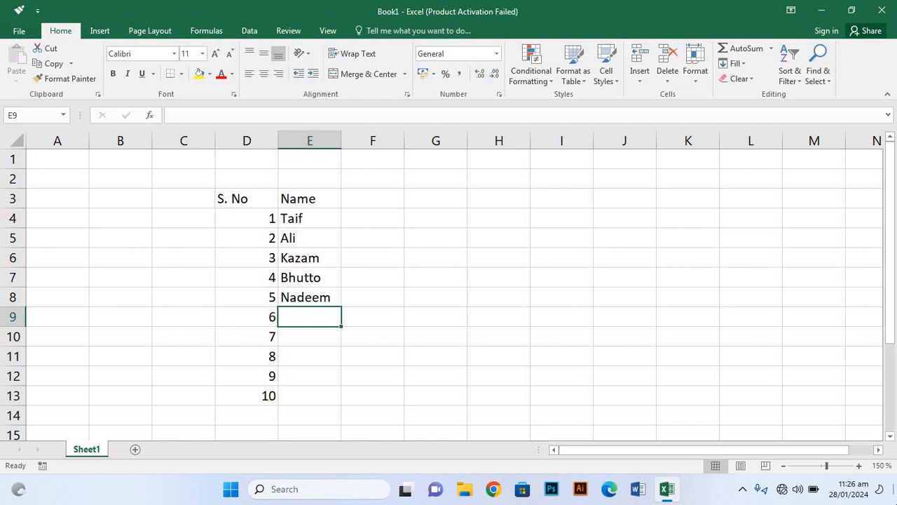
# Enter the sixth person's name in cell E9, beside serial number 6
pyautogui.write('R')
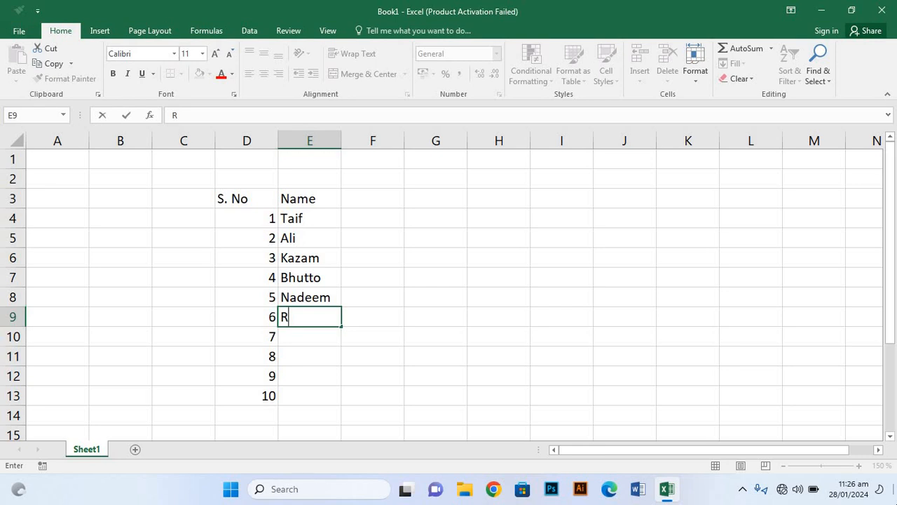
pyautogui.write('i')
pyautogui.write('e')
pyautogui.press('BackSpace')
pyautogui.write('r')
pyautogui.press('BackSpace')
pyautogui.write('e')
pyautogui.press('BackSpace')
pyautogui.write('w')
pyautogui.press('BackSpace')
pyautogui.write('zo')
pyautogui.press('BackSpace')
pyautogui.write('s')
pyautogui.press('BackSpace')
pyautogui.write('wz')
pyautogui.press('BackSpace')
pyautogui.write('s')
pyautogui.press('BackSpace')
pyautogui.write('an')
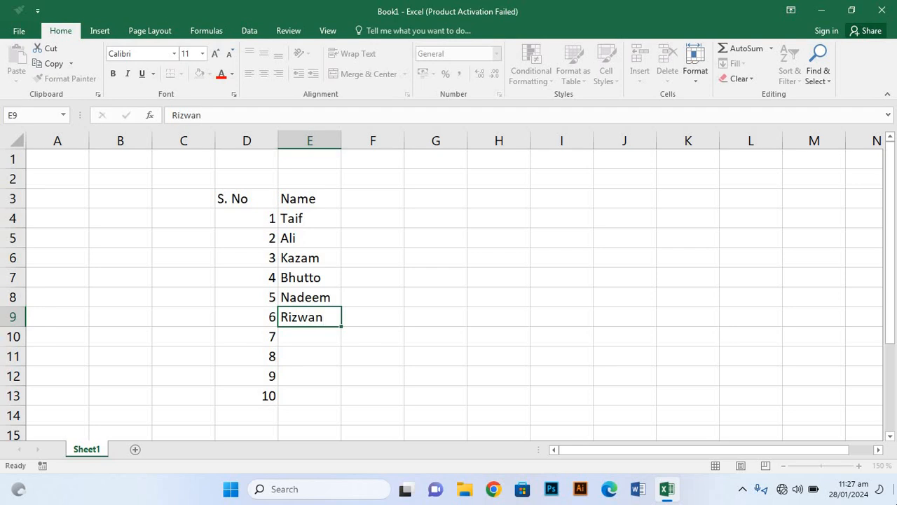
pyautogui.press('Return')
# Enter the seventh person's name in cell E10, beside serial number 7
pyautogui.write('W')
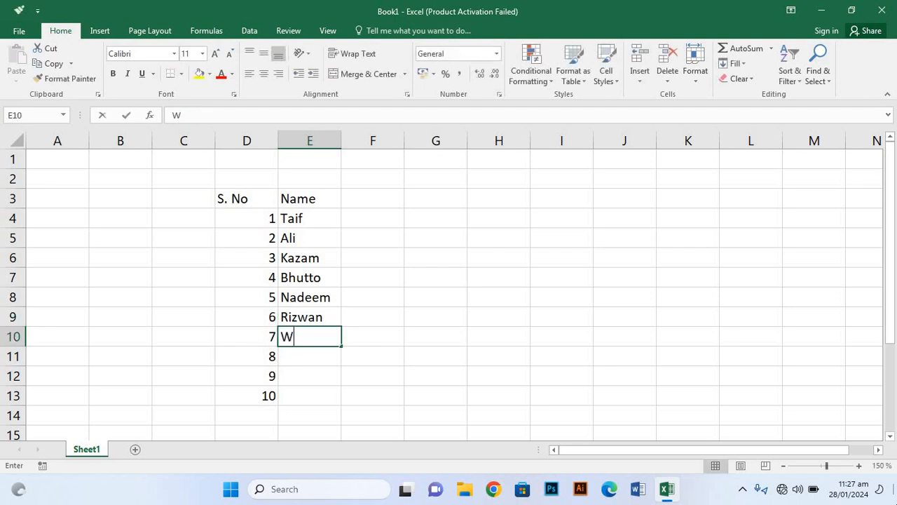
pyautogui.write('s')
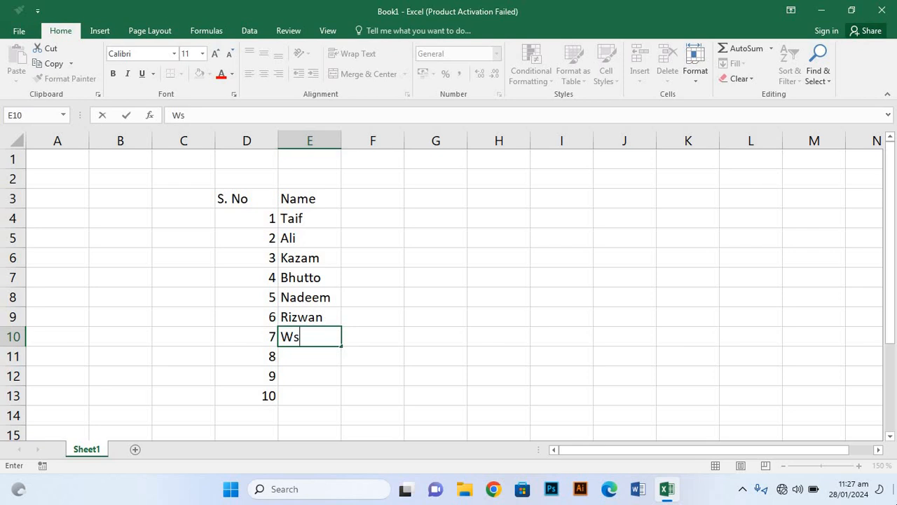
pyautogui.press('BackSpace')
pyautogui.write('asee,')
pyautogui.press('BackSpace')
pyautogui.write('m')
pyautogui.hotkey('ctrl', 'Return')
# Enter the eighth person's name in cell E11, beside serial number 8
pyautogui.click(309, 356)
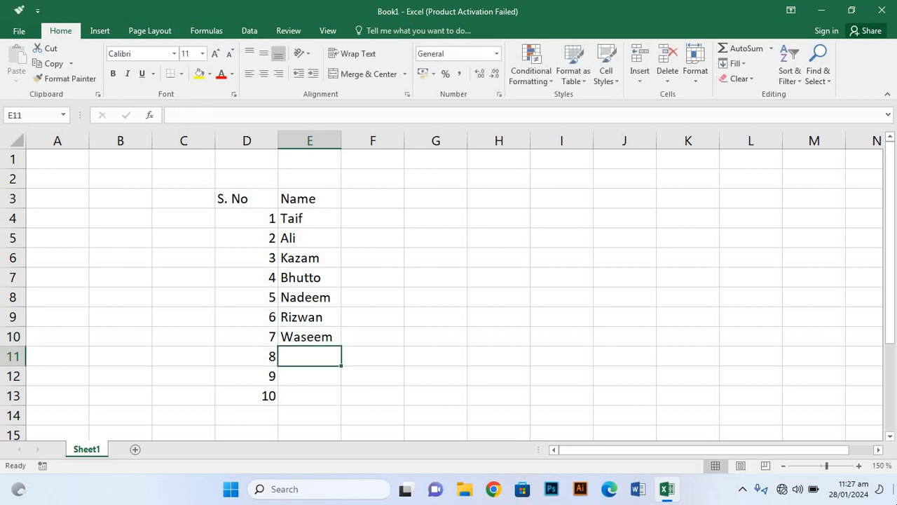
pyautogui.write('Bz')
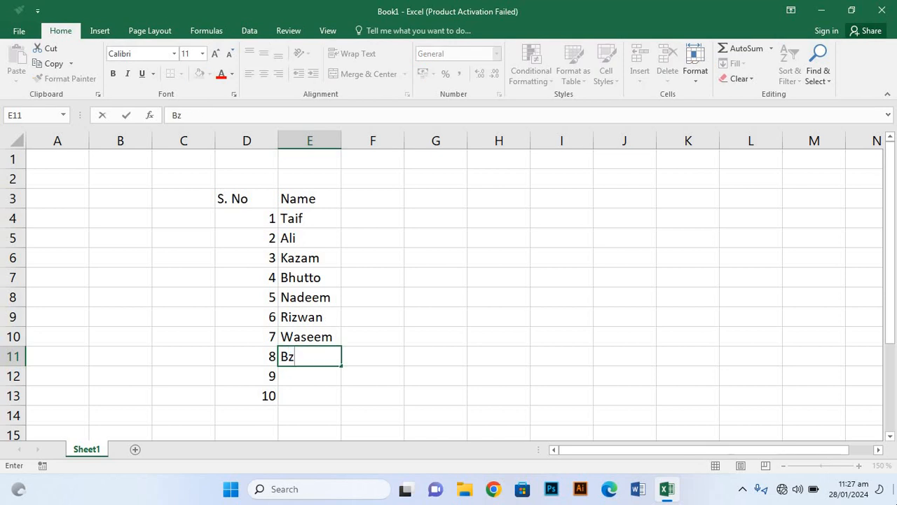
pyautogui.press('BackSpace')
pyautogui.write('adal')
pyautogui.press('Return')
# Enter the ninth and tenth people's names in cells E12 and E13 of the Name column
pyautogui.write('a')
pyautogui.press('BackSpace')
pyautogui.press('BackSpace')
pyautogui.write('L')
pyautogui.press('BackSpace')
pyautogui.write('k')
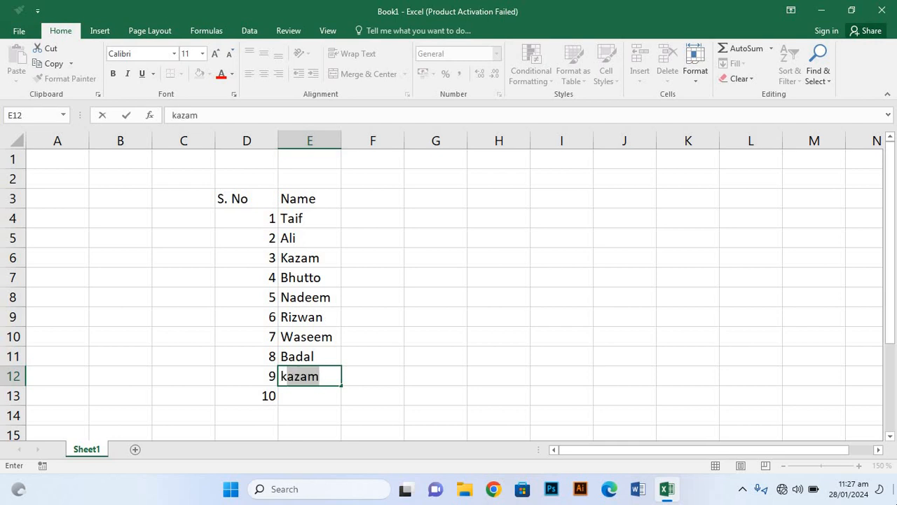
pyautogui.press('BackSpace')
pyautogui.press('BackSpace')
pyautogui.write('k')
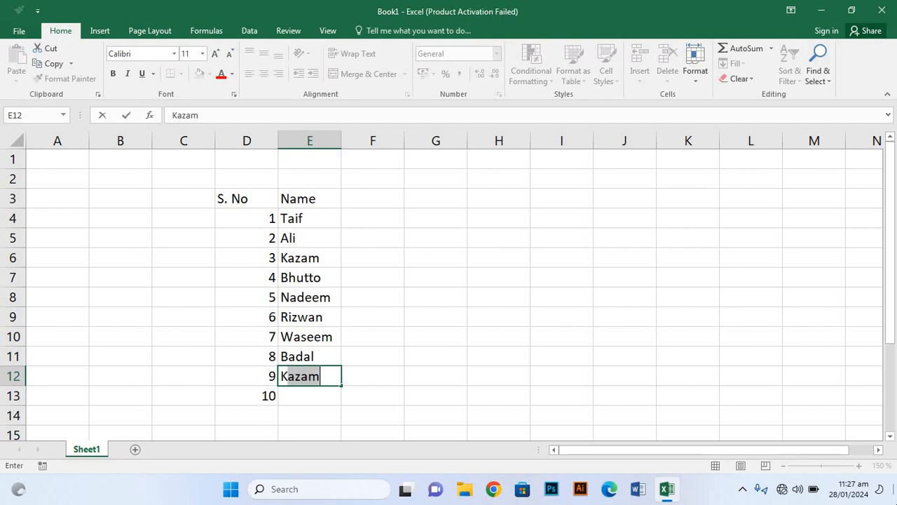
pyautogui.write('ame')
pyautogui.press('BackSpace')
pyautogui.write('r')
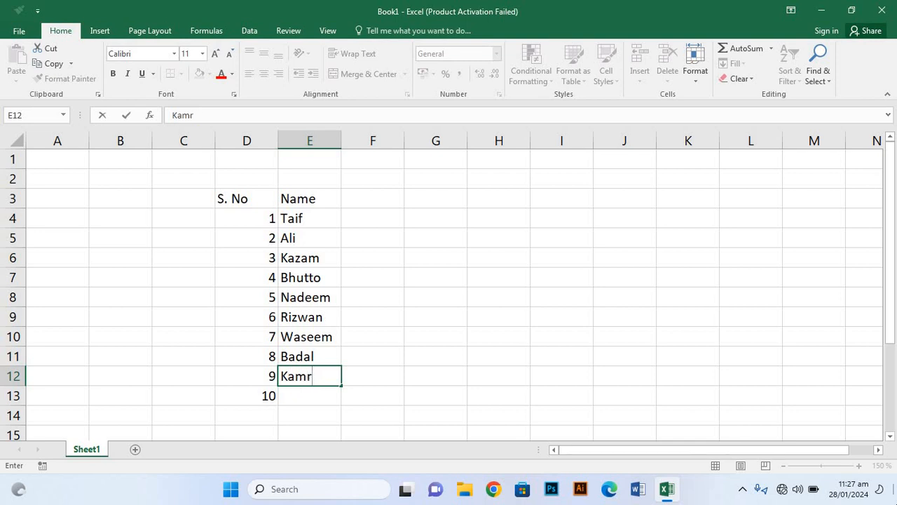
pyautogui.write('an')
pyautogui.press('Return')
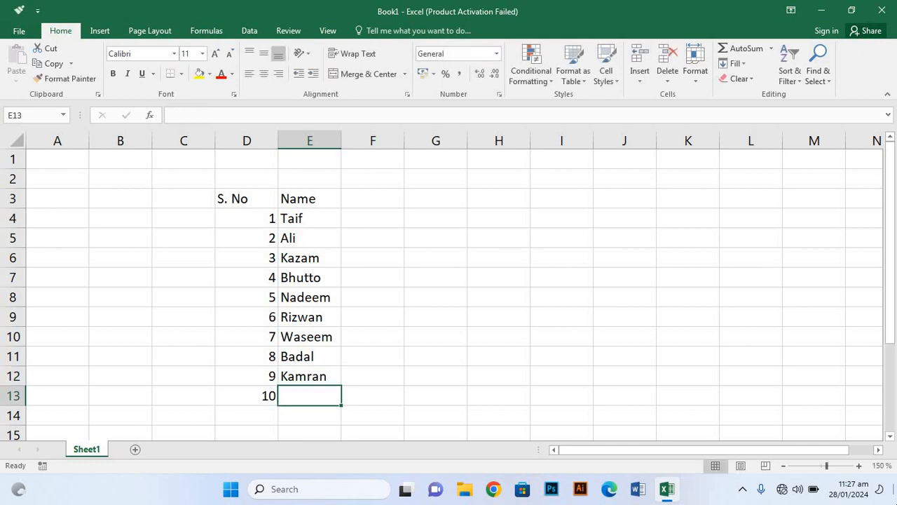
pyautogui.write('Sajan')
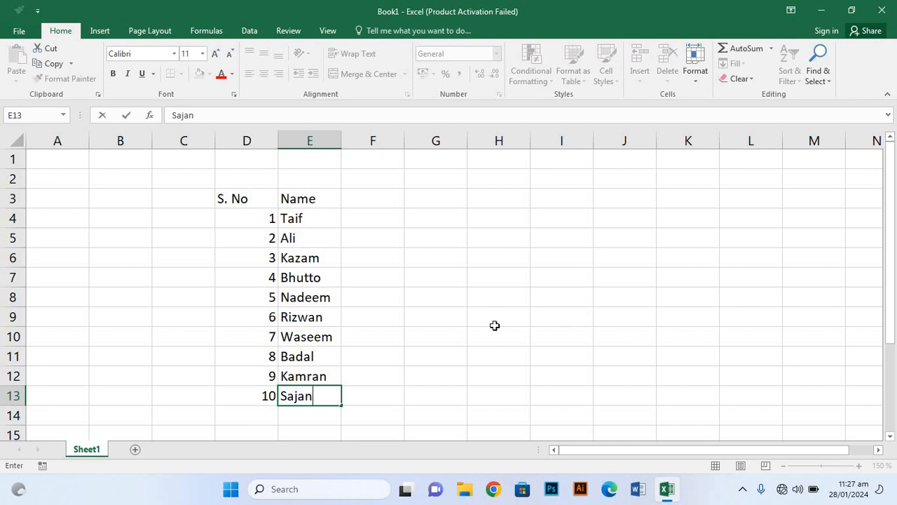
# Enter the column heading "Date of Birth" in cell F3 and widen column F to fit it
pyautogui.click(363, 201)
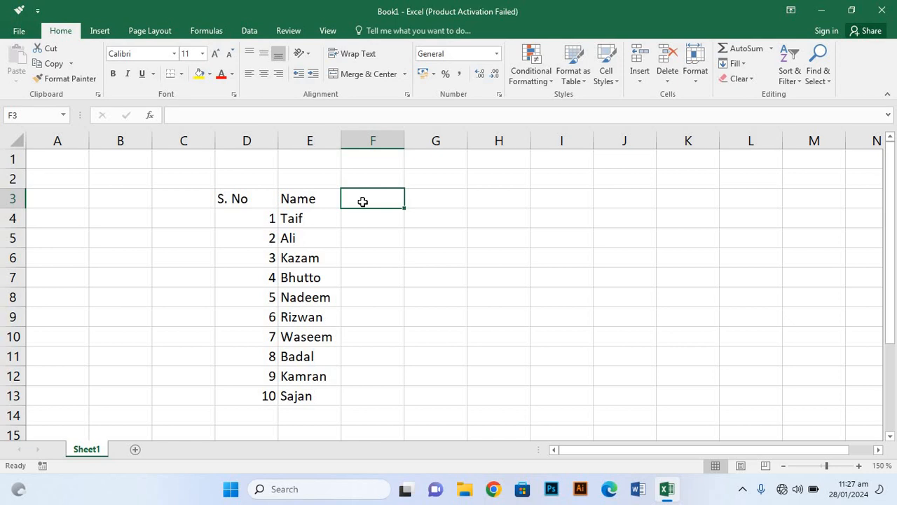
pyautogui.write('Da')
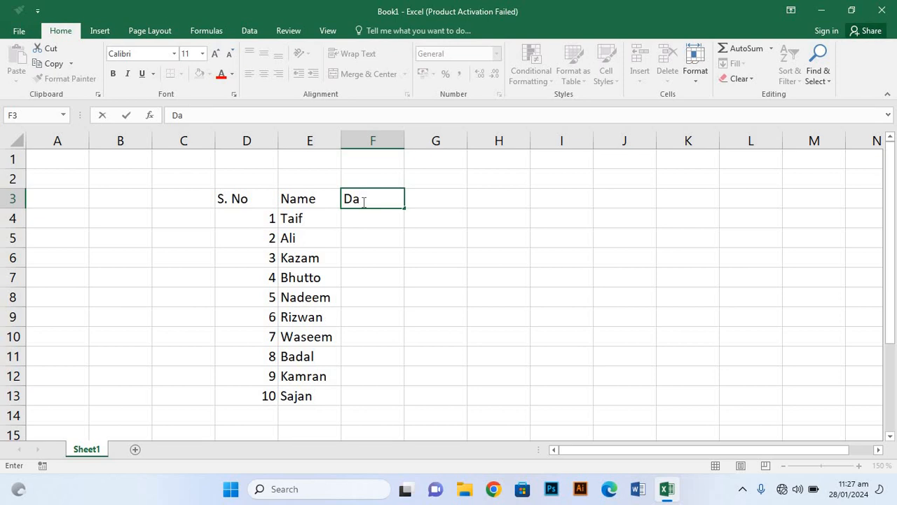
pyautogui.write('t')
pyautogui.press('BackSpace')
pyautogui.write('y')
pyautogui.press('BackSpace')
pyautogui.write('te Of')
pyautogui.press('BackSpace')
pyautogui.press('BackSpace')
pyautogui.write('of B')
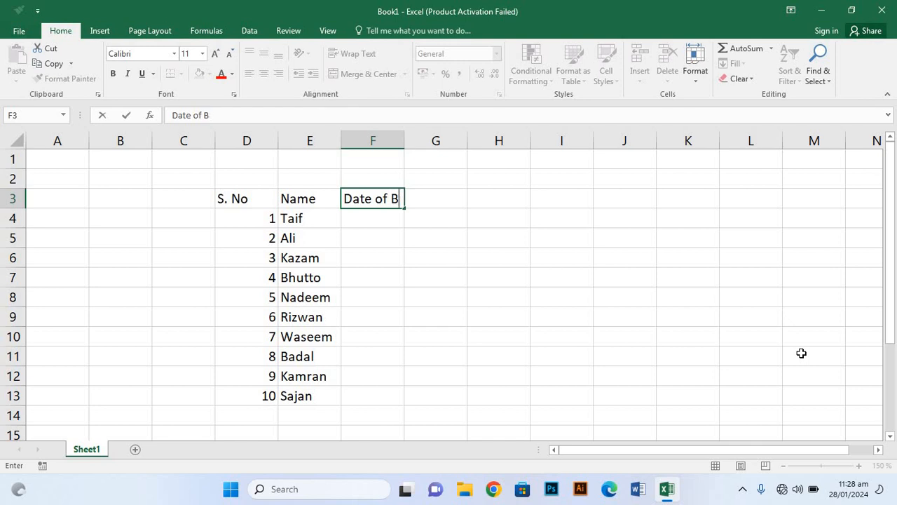
pyautogui.write('o')
pyautogui.press('BackSpace')
pyautogui.write('it')
pyautogui.press('BackSpace')
pyautogui.write('rtg')
pyautogui.press('BackSpace')
pyautogui.write('h')
pyautogui.click(388, 220)
pyautogui.moveTo(404, 137); pyautogui.dragTo(426, 139)
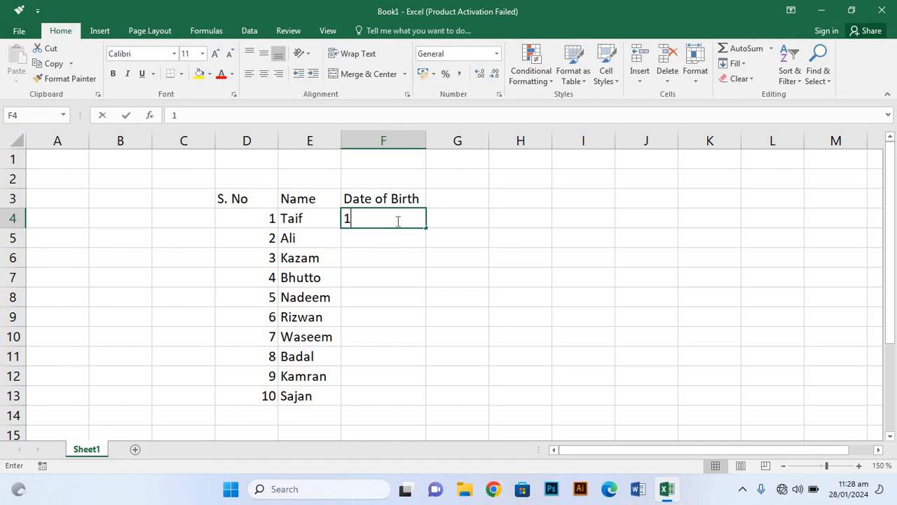
# Enter the first person's date of birth in cell F4, beside serial number 1
pyautogui.write('1/')
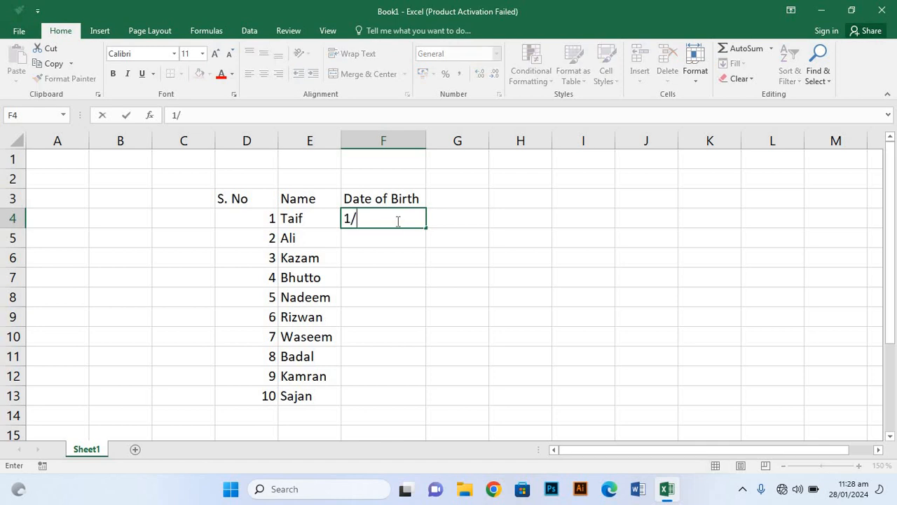
pyautogui.write('1/1996')
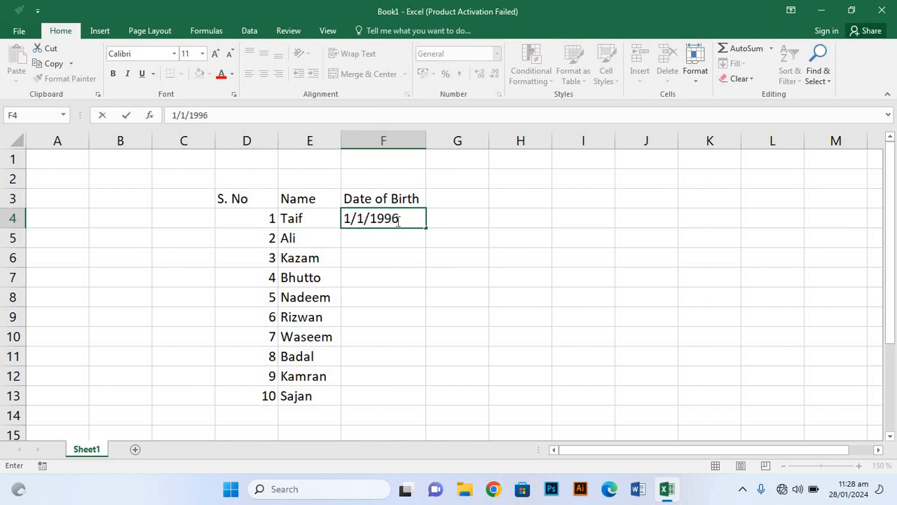
pyautogui.press('Return')
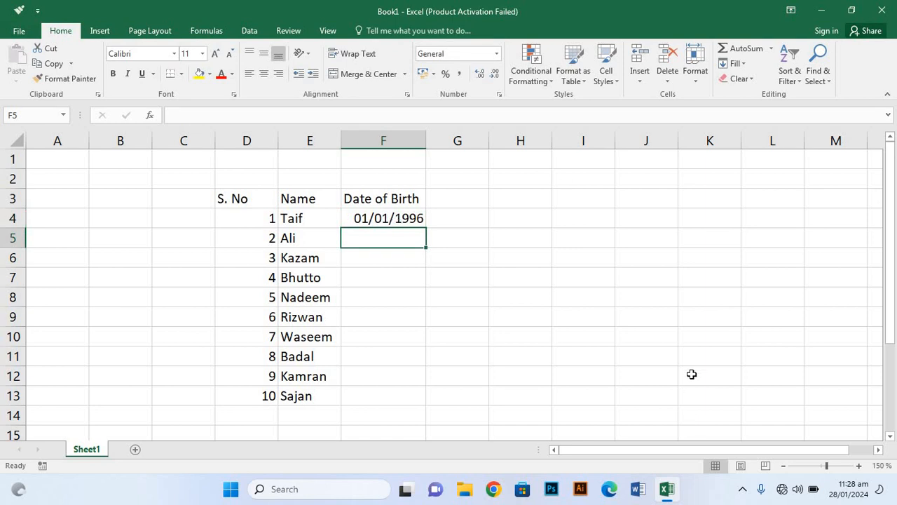
# Enter the second person's date of birth in cell F5, beside serial number 2
pyautogui.write('2')
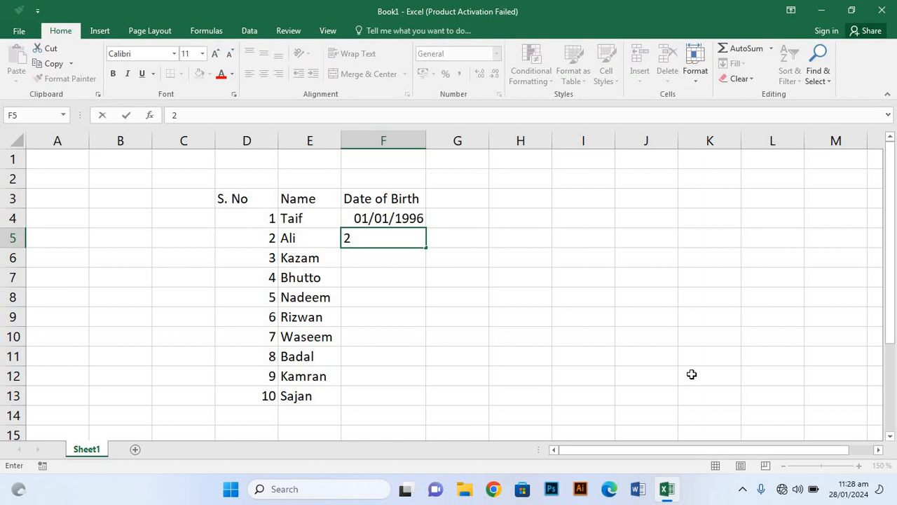
pyautogui.write('/0')
pyautogui.write('5')
pyautogui.write('/')
pyautogui.write('19')
pyautogui.write('97')
pyautogui.press('Return')
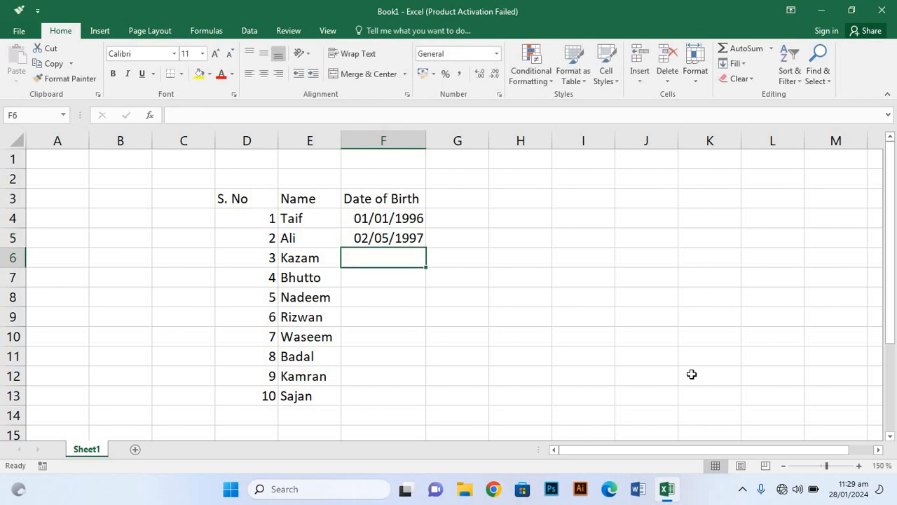
# Enter the third and fourth people's dates of birth in cells F6 and F7
pyautogui.write('3/')
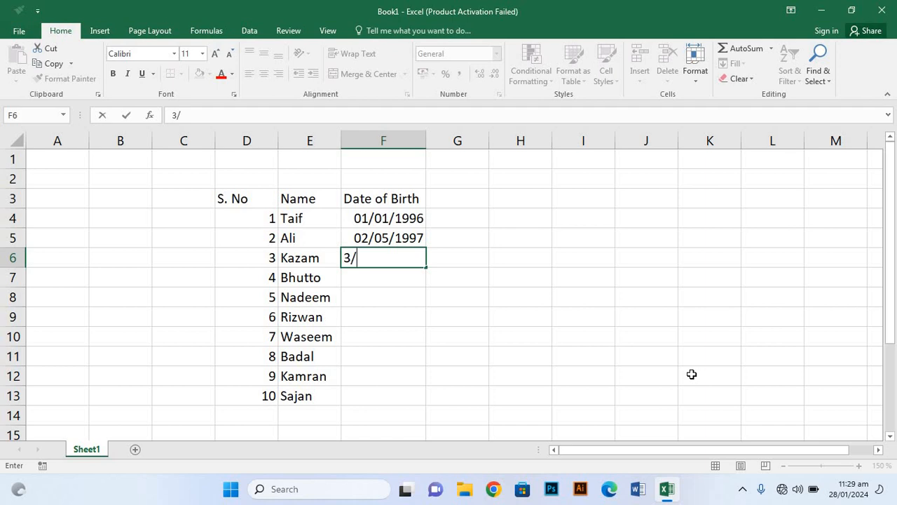
pyautogui.write('10/199')
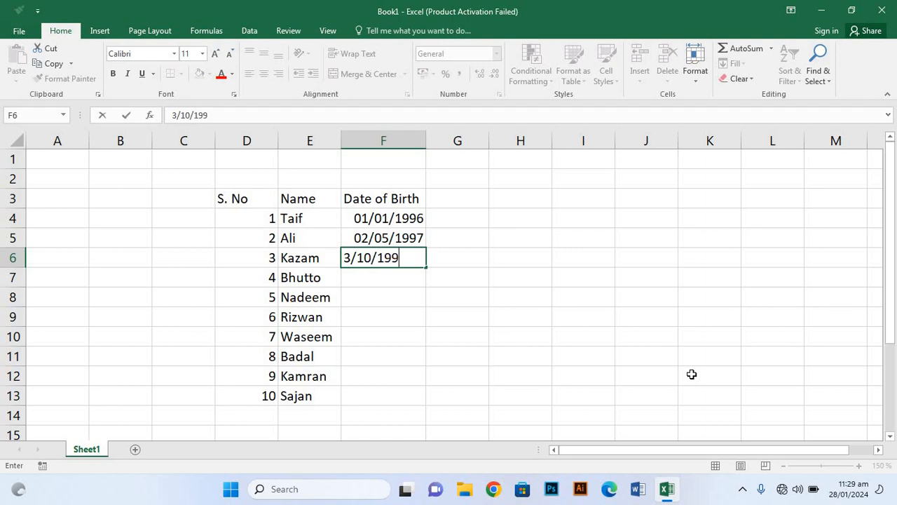
pyautogui.write('8')
pyautogui.press('Return')
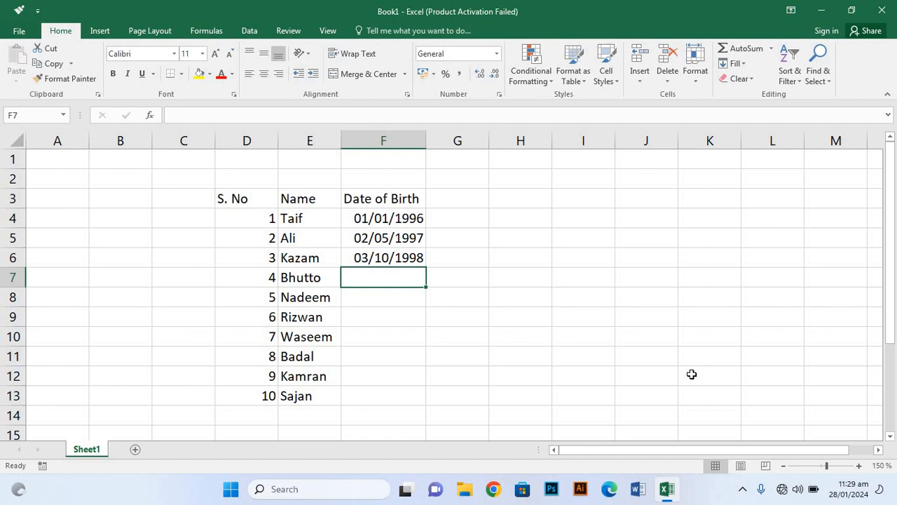
pyautogui.write('4/')
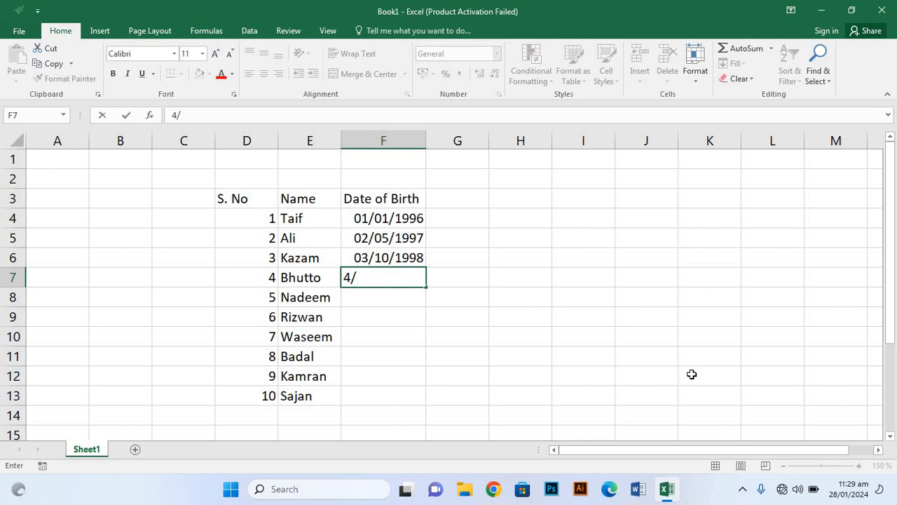
pyautogui.write('15/1999')
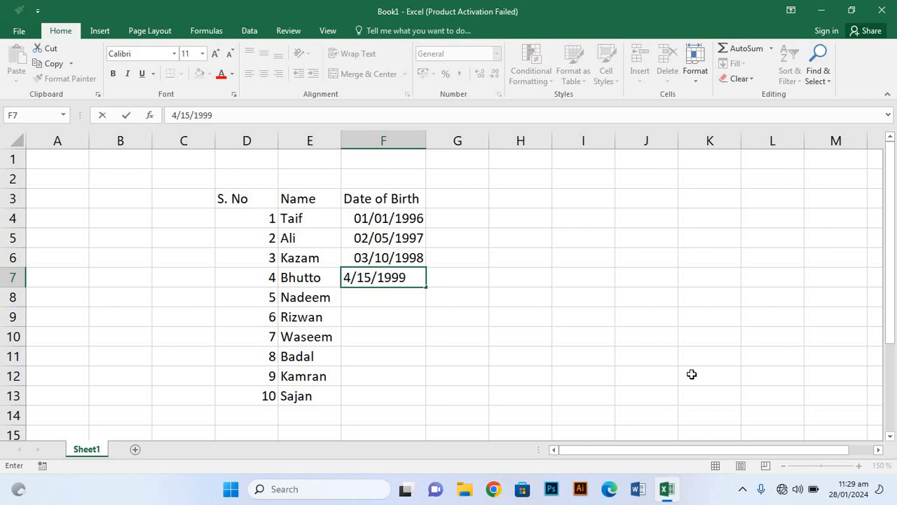
pyautogui.press('Return')
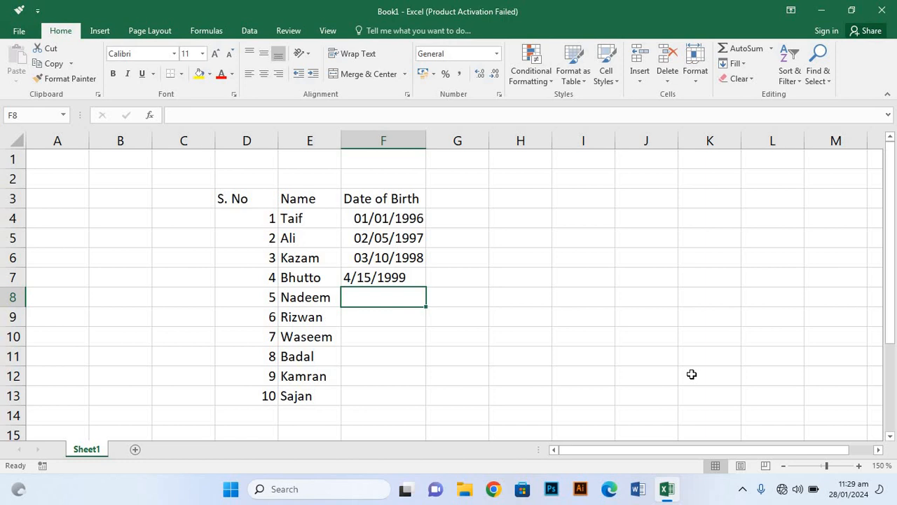
# Enter the fifth and sixth people's dates of birth in cells F8 and F9, in month/day/year order
pyautogui.write('5')
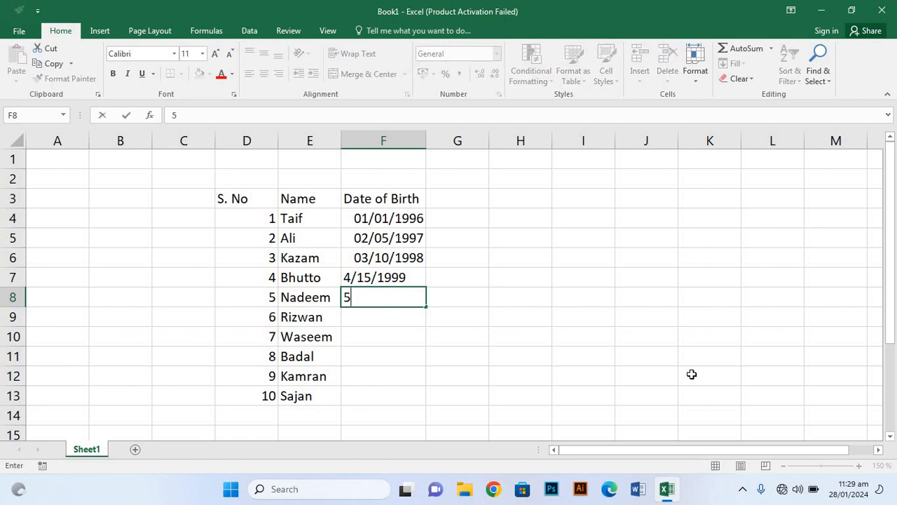
pyautogui.write('/20/20')
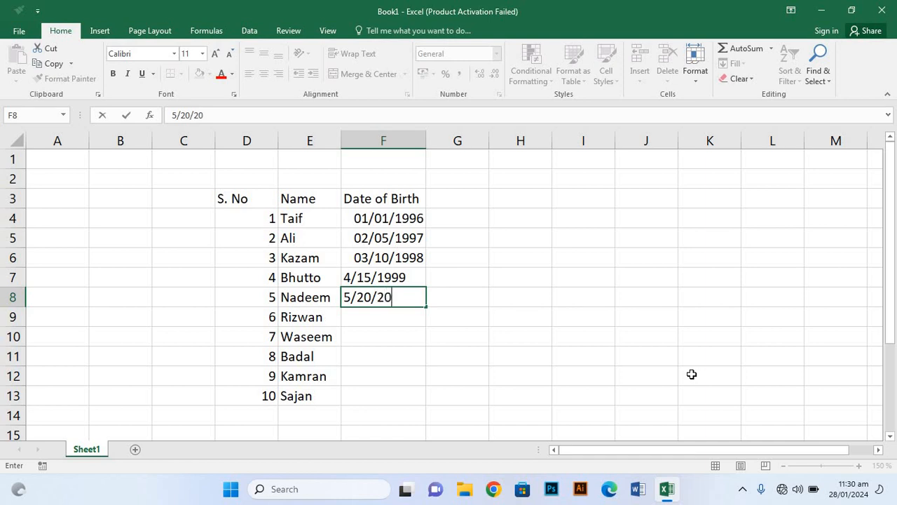
pyautogui.write('00')
pyautogui.press('Return')
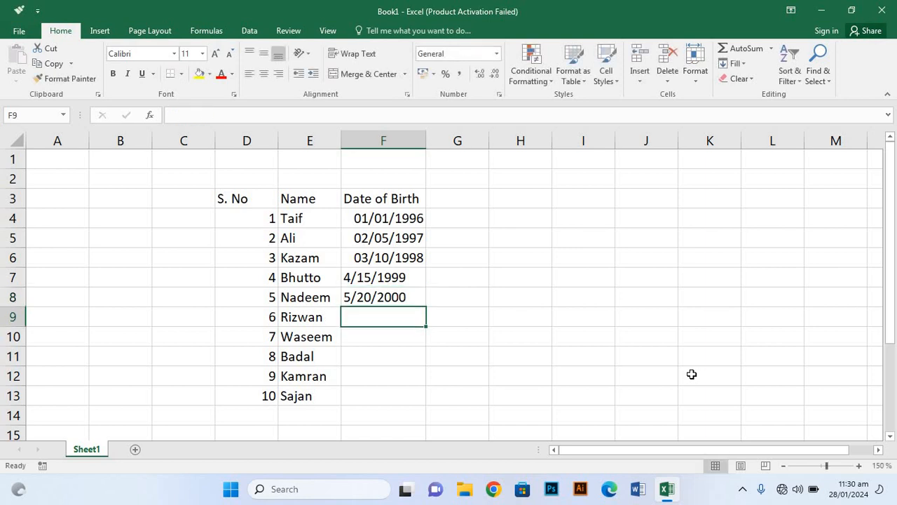
pyautogui.write('6/')
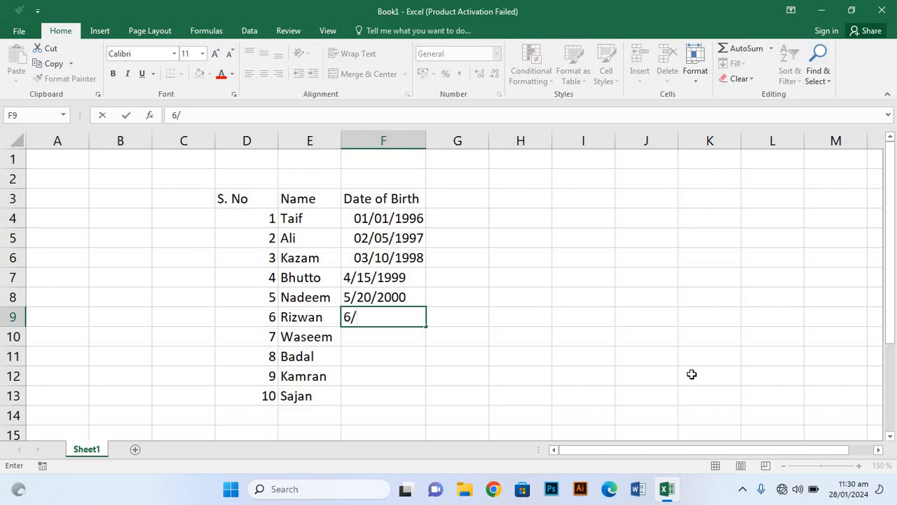
pyautogui.write('25/2001')
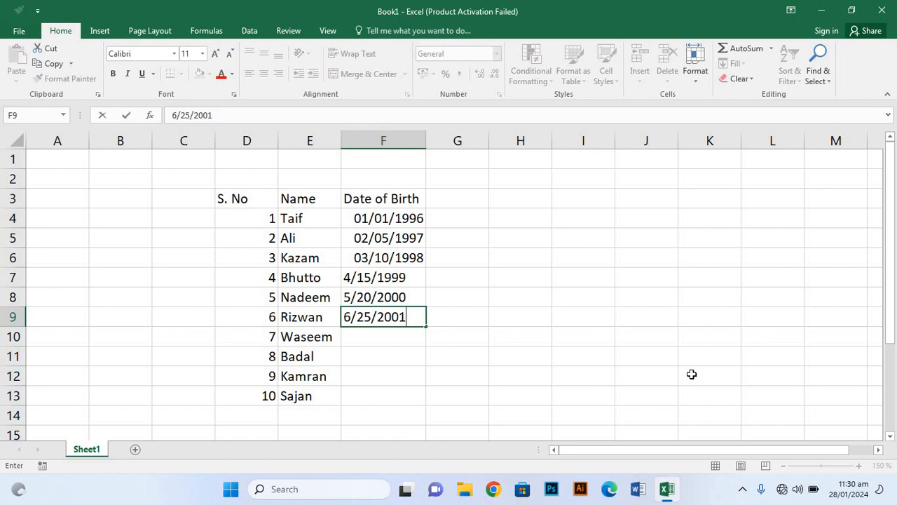
pyautogui.press('Return')
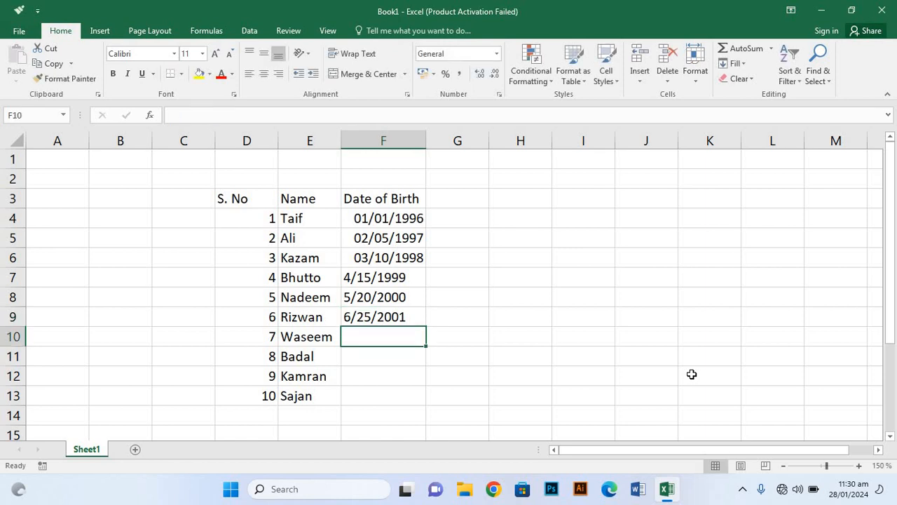
# Enter the seventh and eighth people's dates of birth in cells F10 and F11
pyautogui.write('7/')
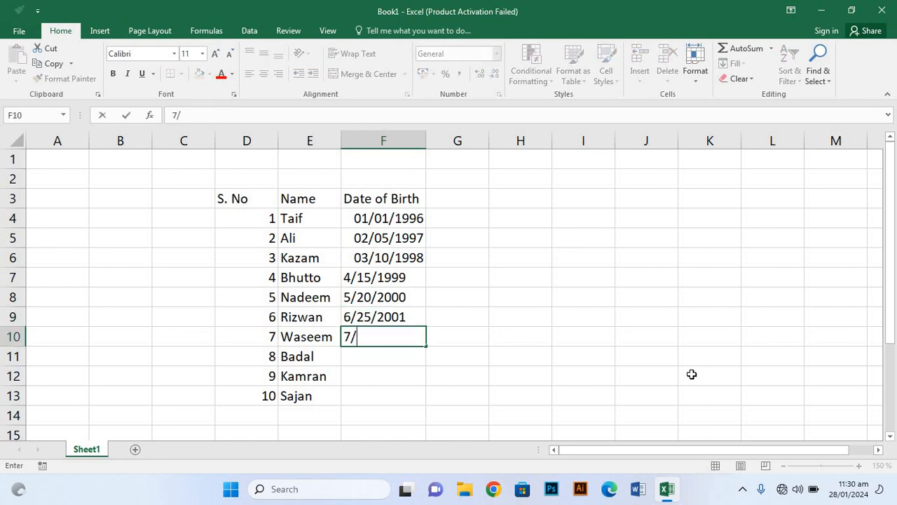
pyautogui.write('30/2002')
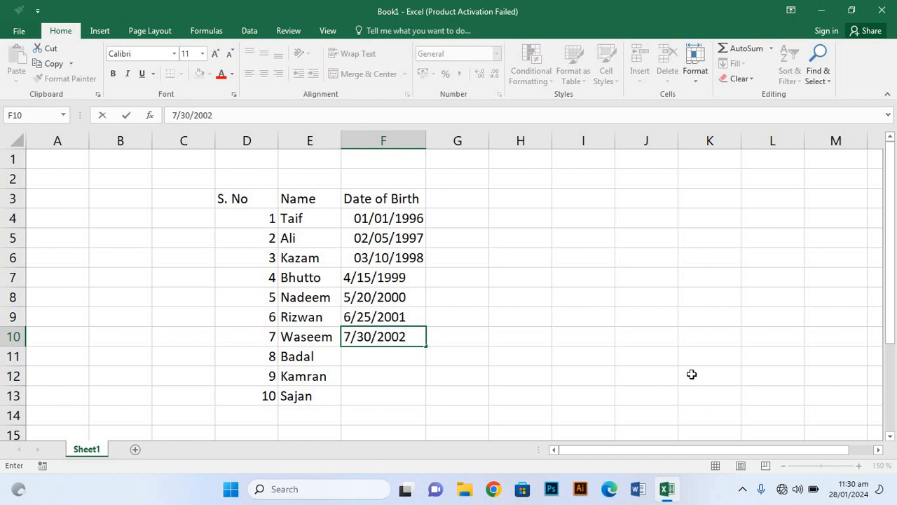
pyautogui.press('Return')
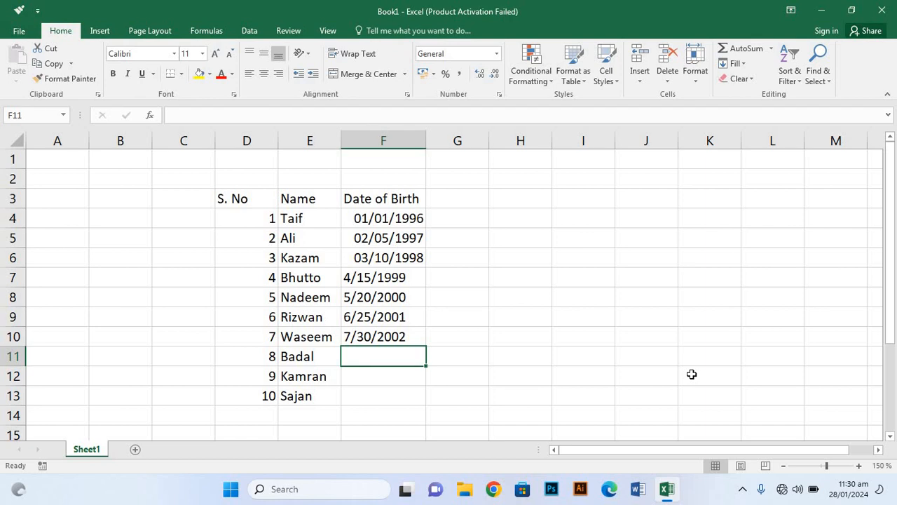
pyautogui.write('8/')
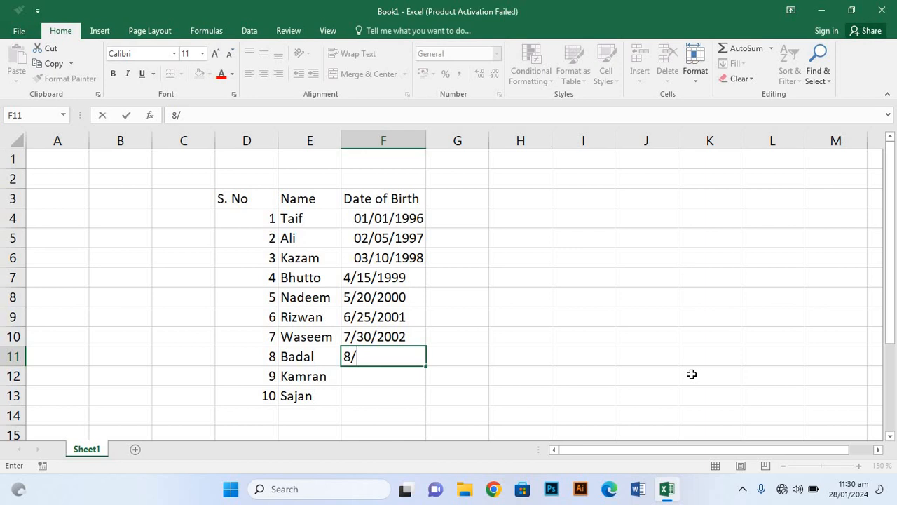
pyautogui.write('3/2003')
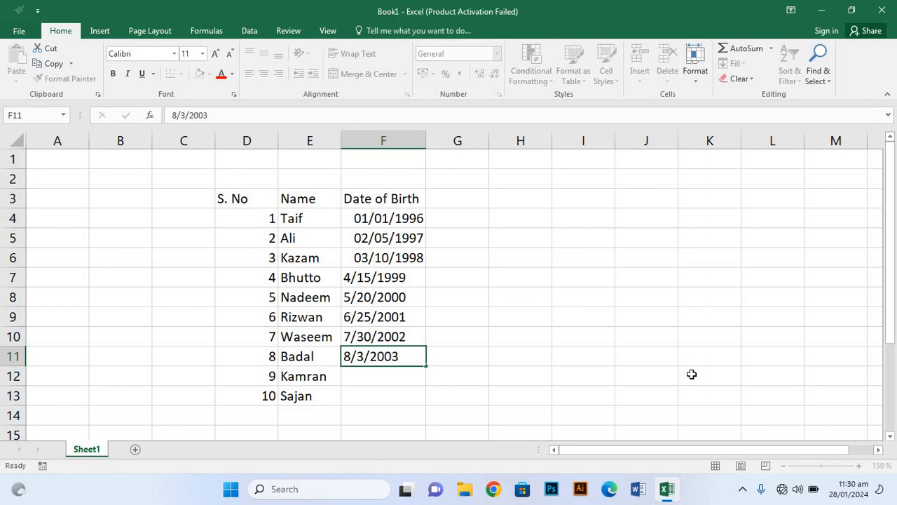
pyautogui.press('Return')
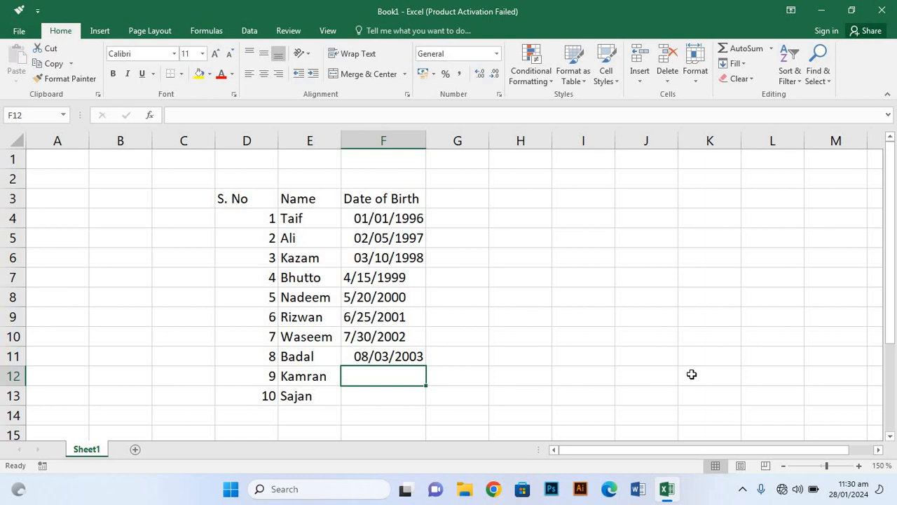
# Enter the ninth and tenth people's dates of birth in cells F12 and F13 of the Date of Birth column
pyautogui.write('9')
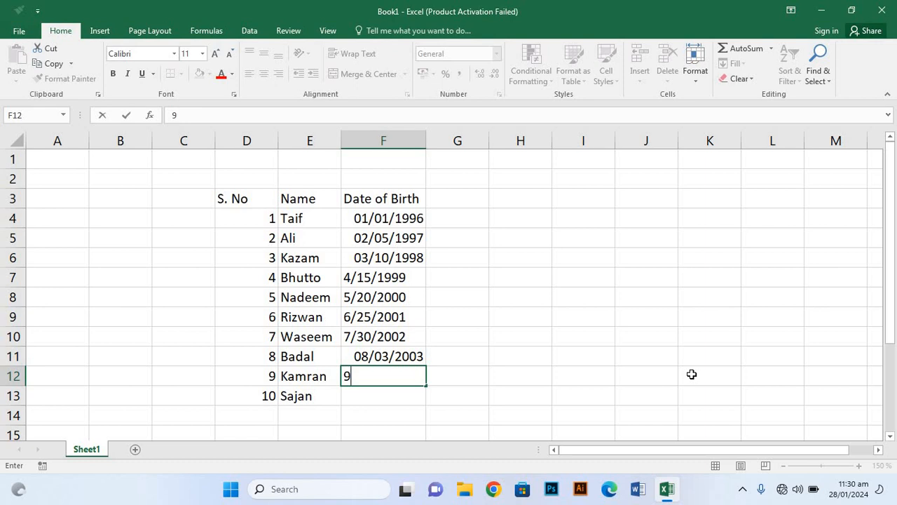
pyautogui.write('/18/2004')
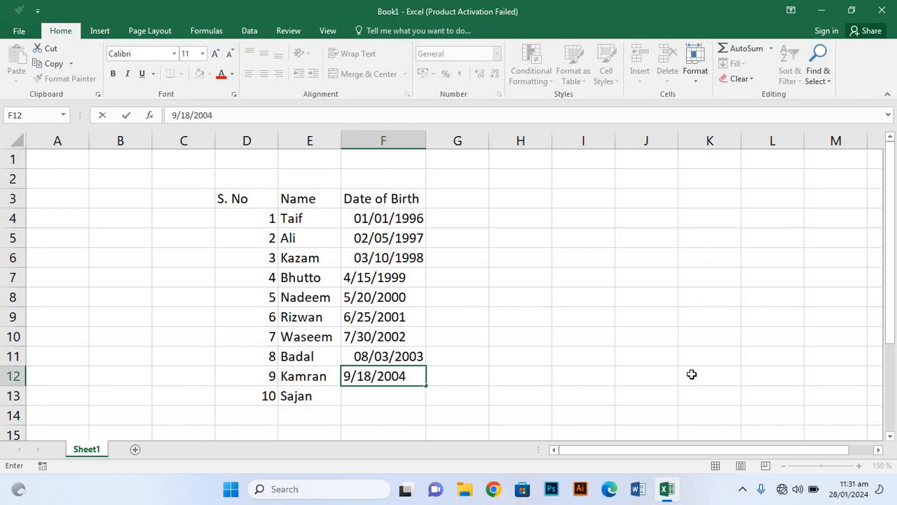
pyautogui.press('Return')
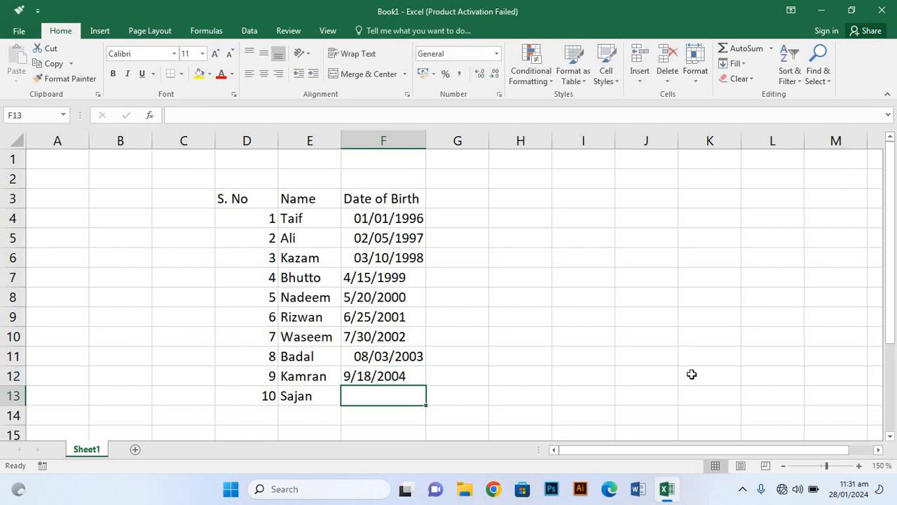
pyautogui.write('10/')
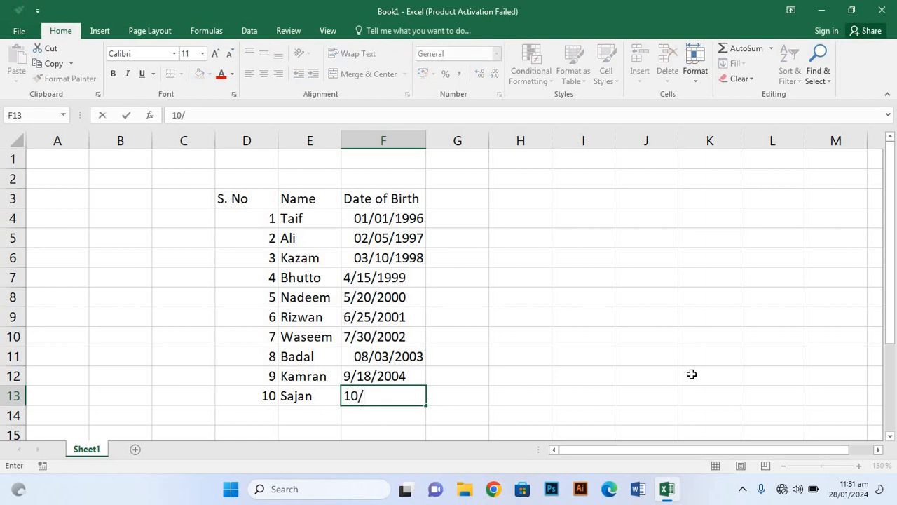
pyautogui.write('22/200')
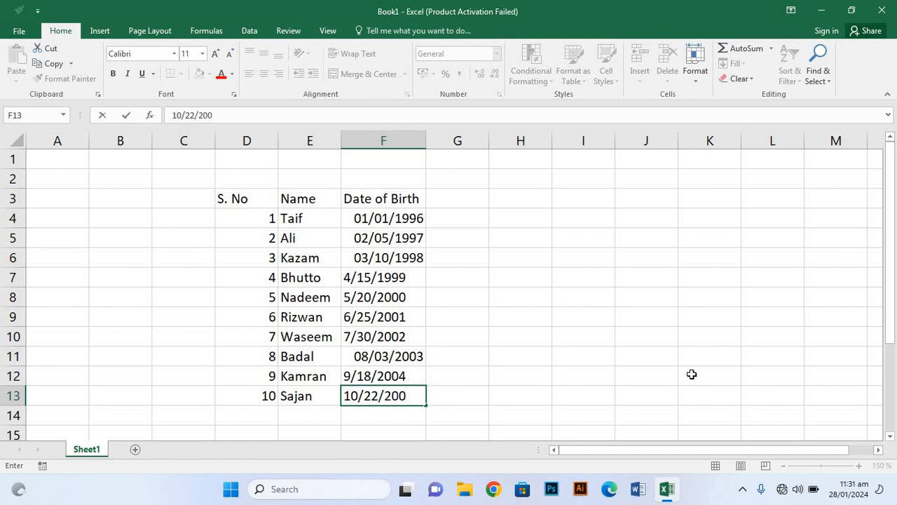
pyautogui.write('5')
# Enter the column heading "Day" in cell G3, beside the Date of Birth heading
pyautogui.click(467, 200)
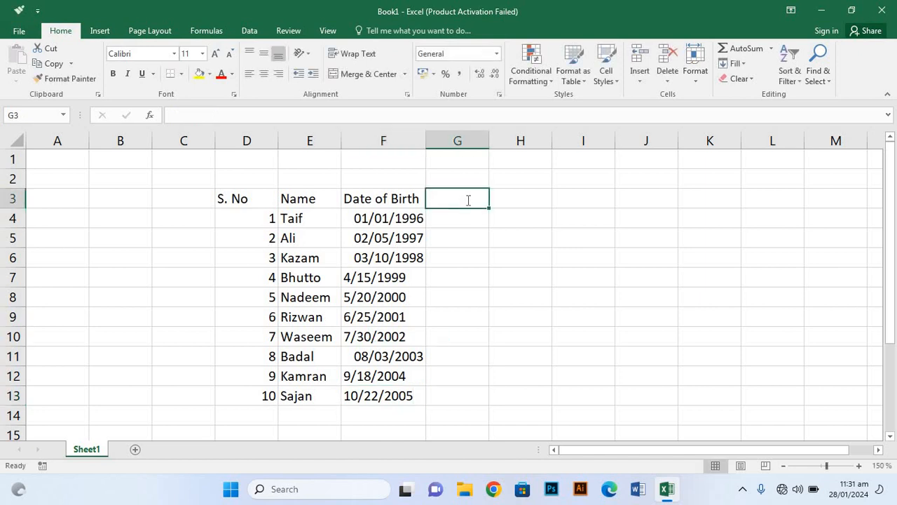
pyautogui.write('Da')
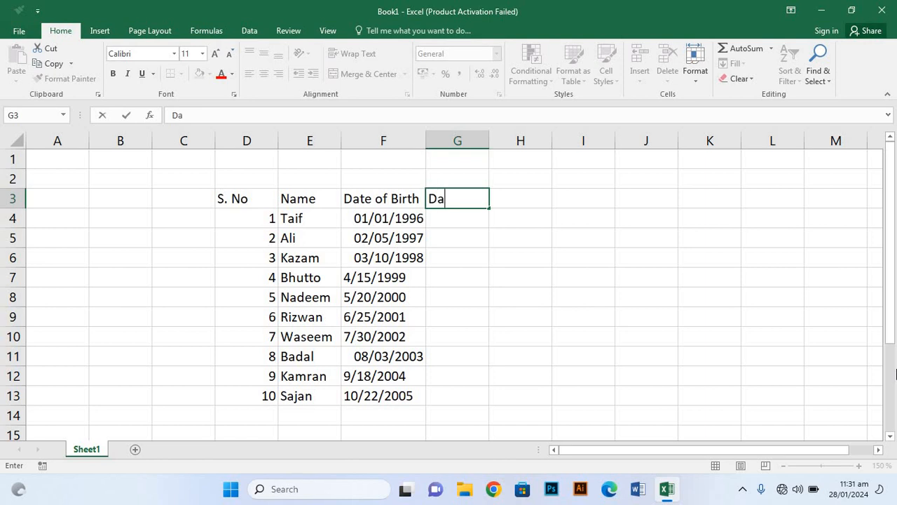
pyautogui.write('y')
pyautogui.click(537, 342)
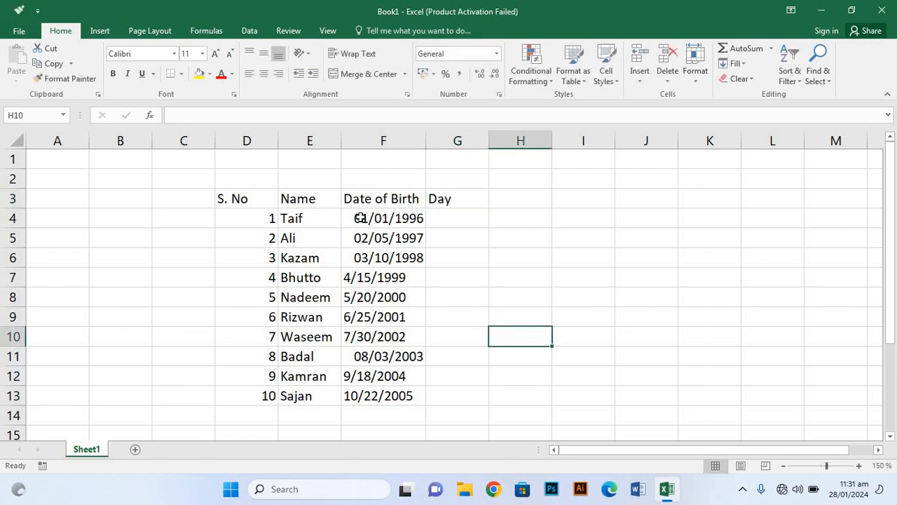
# Merge and center cells D1 to G1 above the table
pyautogui.click(240, 156)
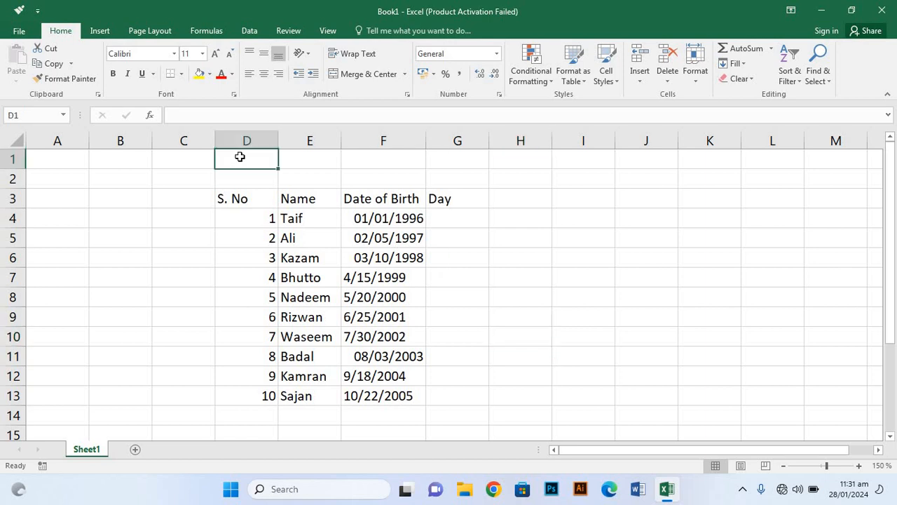
pyautogui.hotkey('shift', 'Right')
pyautogui.hotkey('shift', 'Right')
pyautogui.hotkey('shift', 'Right')
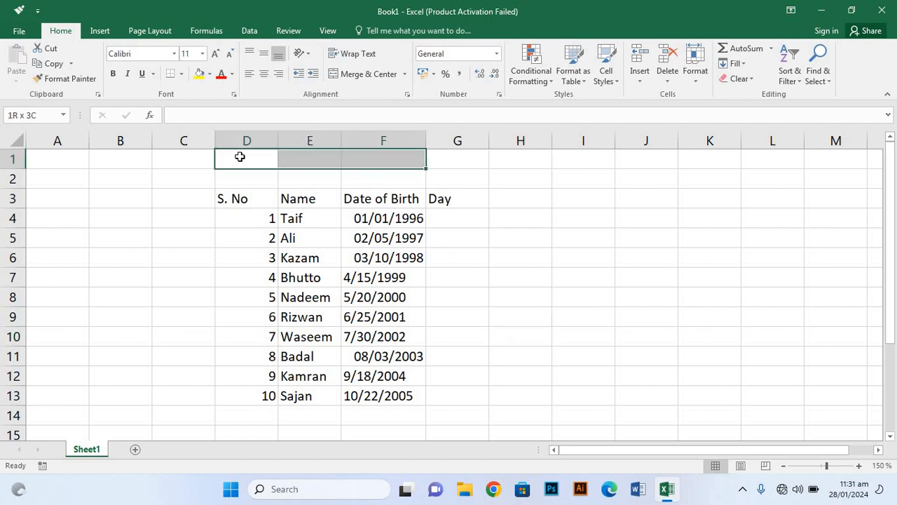
pyautogui.click(360, 74)
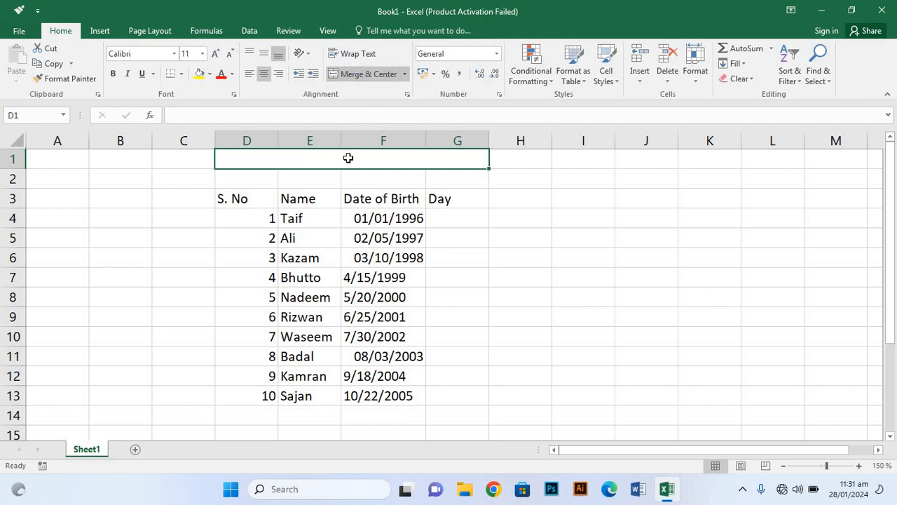
# Enter the title "TEXT Formula In Excel" in the merged cell above the table
pyautogui.write('T')
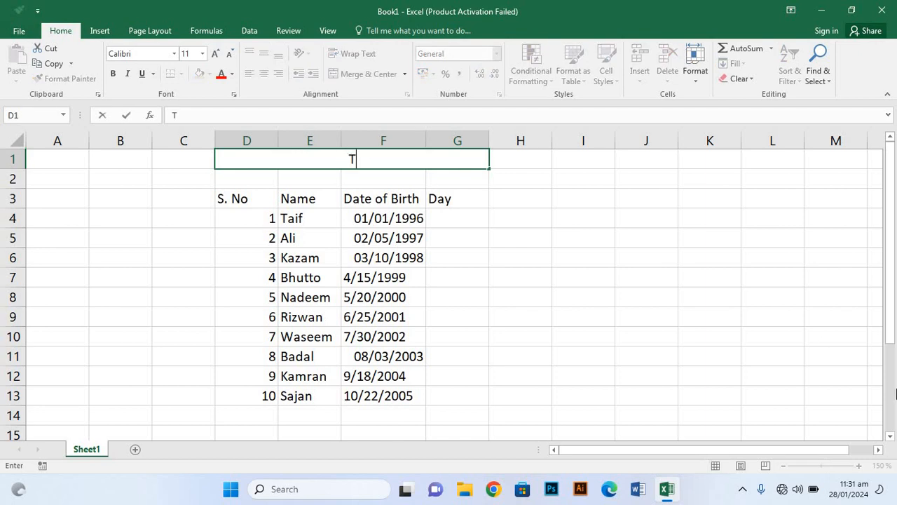
pyautogui.write('EC')
pyautogui.press('BackSpace')
pyautogui.write('XR')
pyautogui.press('BackSpace')
pyautogui.write('T F')
pyautogui.write('orl')
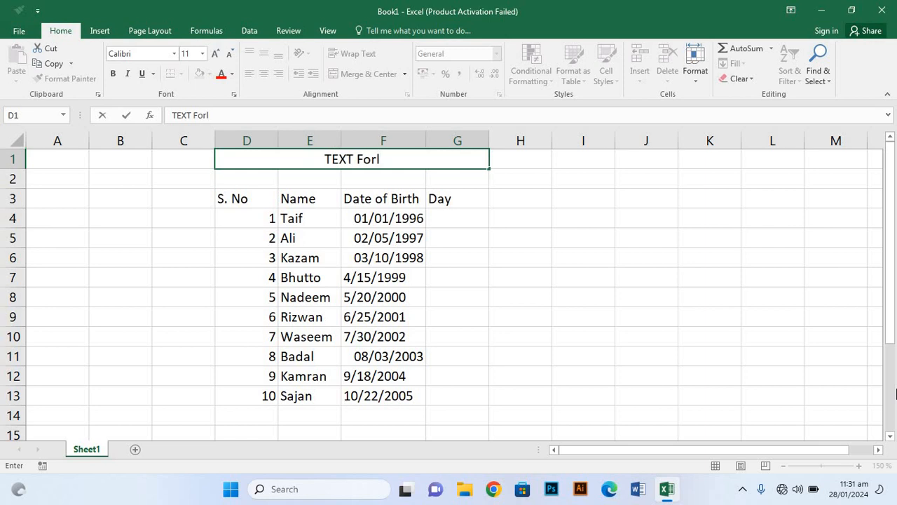
pyautogui.press('BackSpace')
pyautogui.write(',')
pyautogui.press('BackSpace')
pyautogui.write('m')
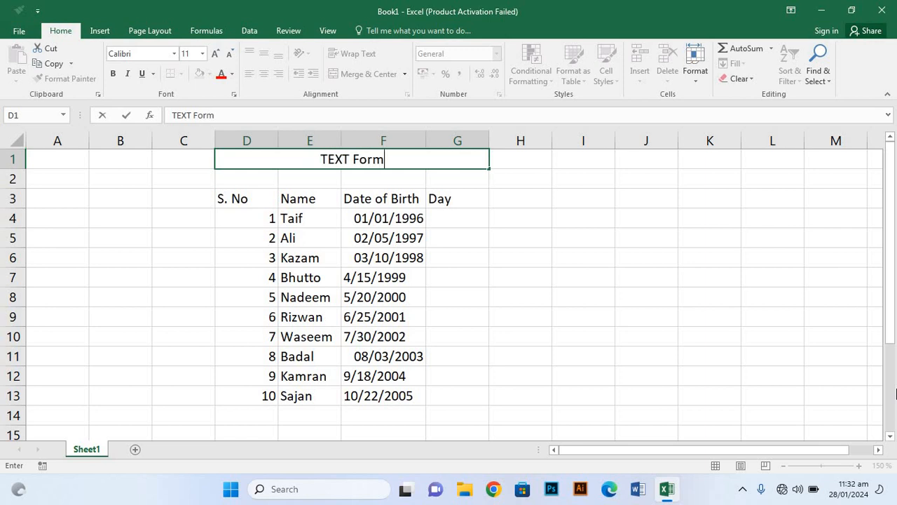
pyautogui.write('i')
pyautogui.press('BackSpace')
pyautogui.write('u')
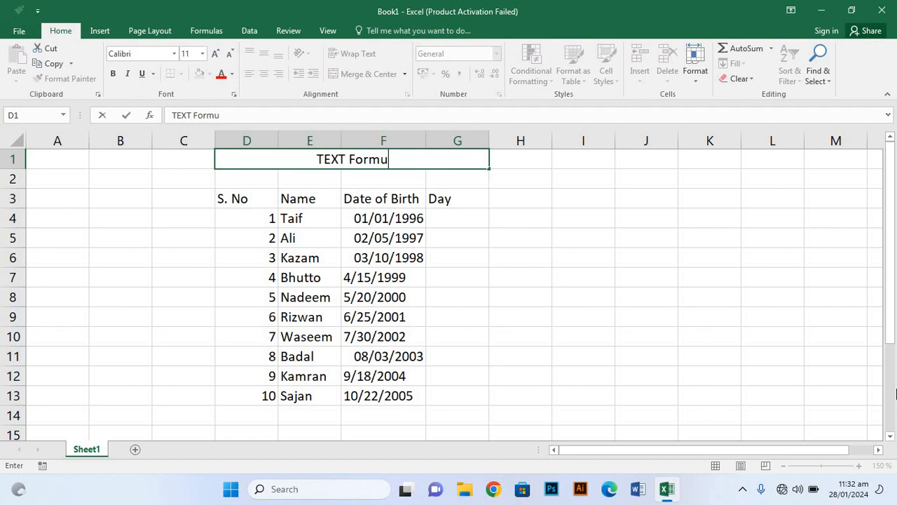
pyautogui.write('ls')
pyautogui.press('BackSpace')
pyautogui.write('a ')
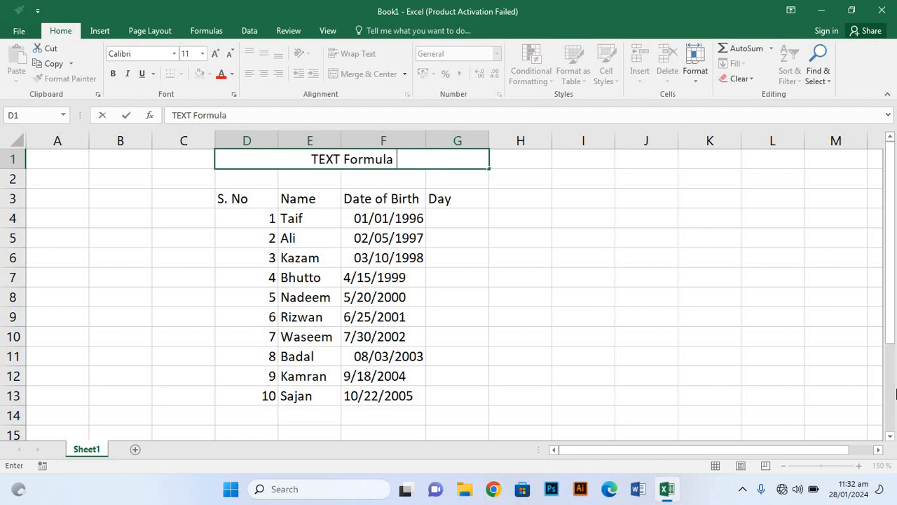
pyautogui.write('o')
pyautogui.press('BackSpace')
pyautogui.write('O')
pyautogui.press('BackSpace')
pyautogui.write('In ')
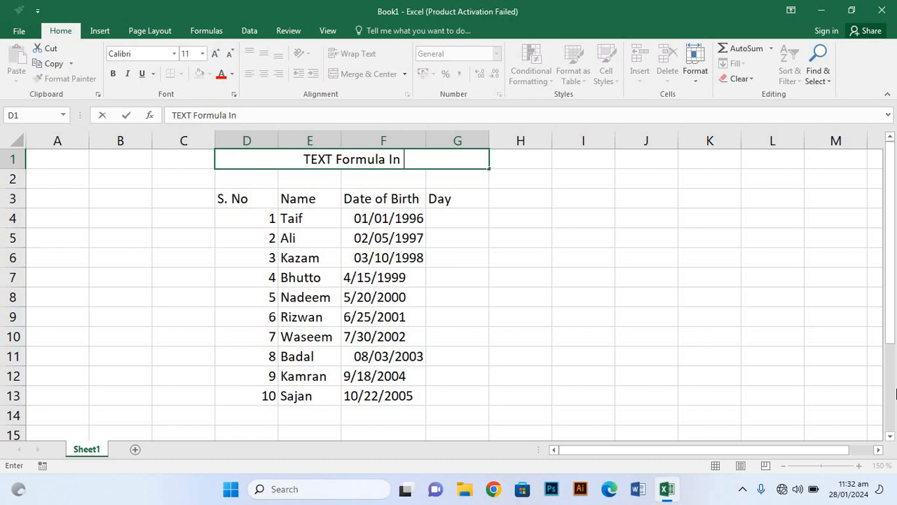
pyautogui.write('Ev')
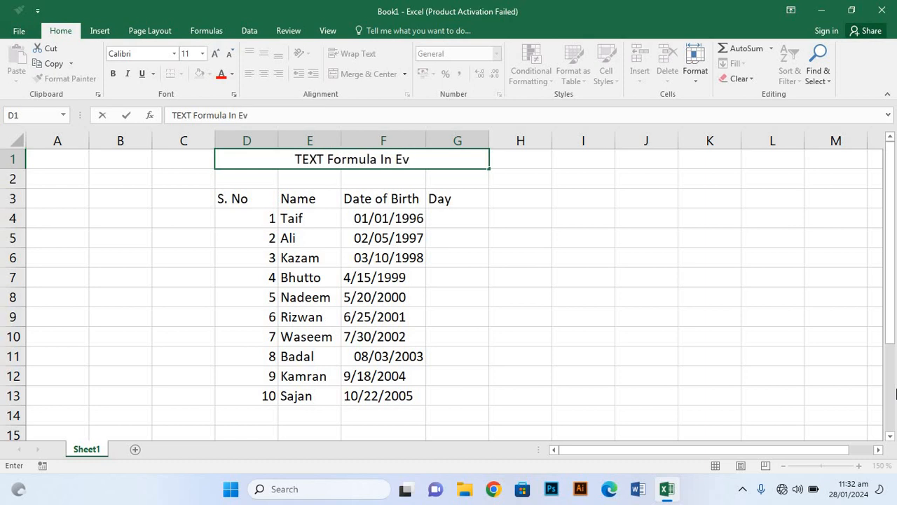
pyautogui.press('BackSpace')
pyautogui.write('v')
pyautogui.press('BackSpace')
pyautogui.write('c')
pyautogui.press('BackSpace')
pyautogui.write('xcr')
pyautogui.press('BackSpace')
pyautogui.write('r')
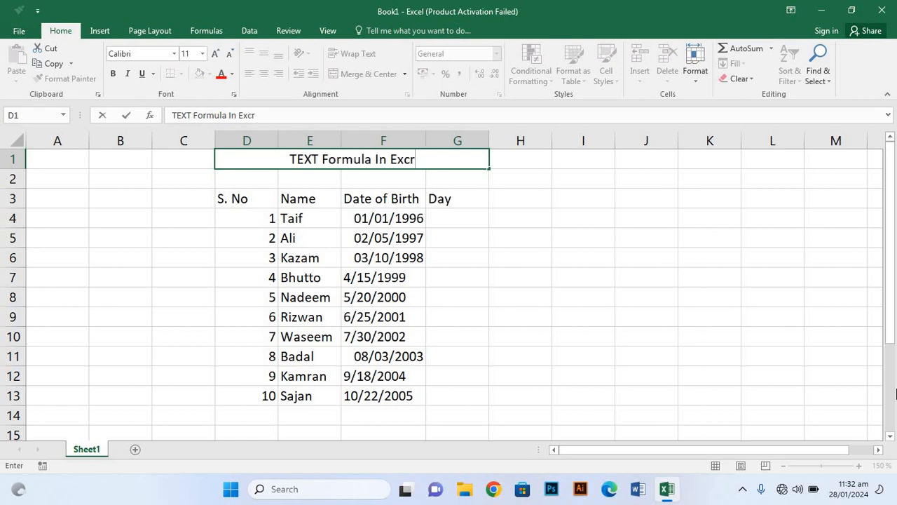
pyautogui.press('BackSpace')
pyautogui.write('el')
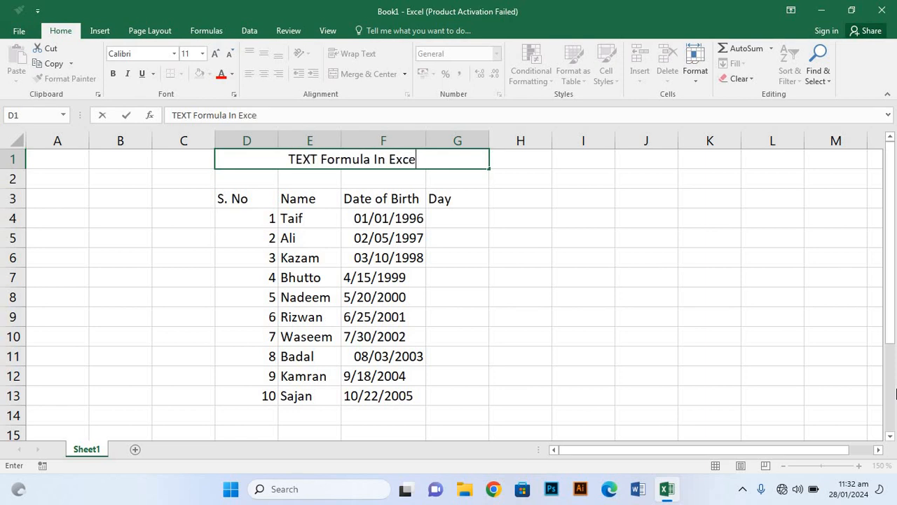
pyautogui.press('BackSpace')
pyautogui.write('l')
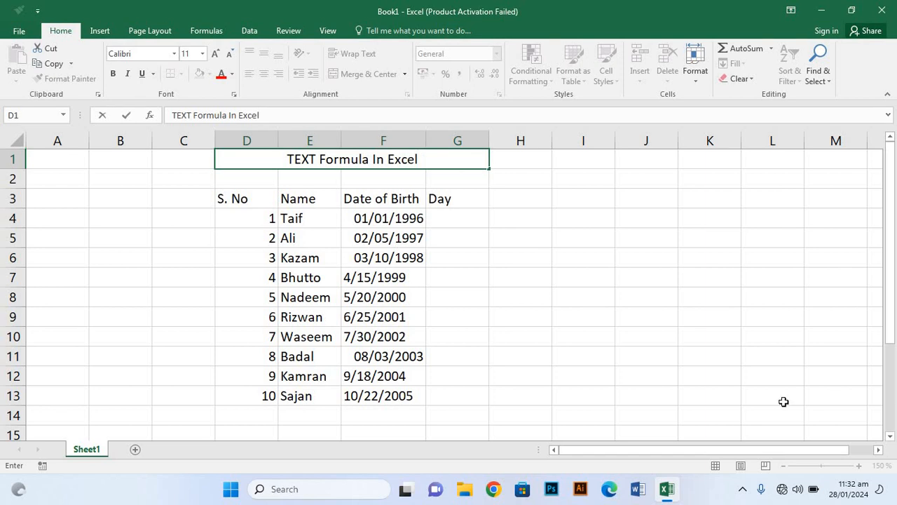
pyautogui.click(556, 357)
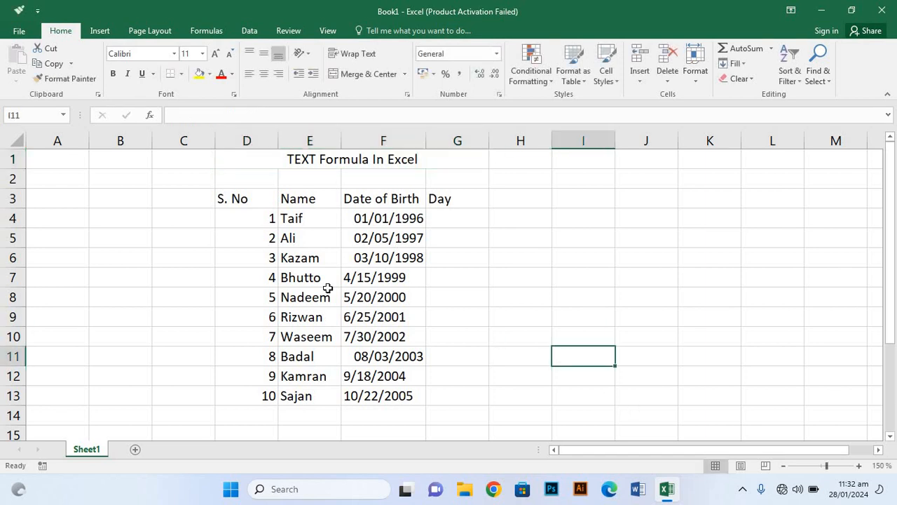
# Center the contents of the whole table horizontally, from the S. No heading to the last row of the Day column
pyautogui.click(234, 199)
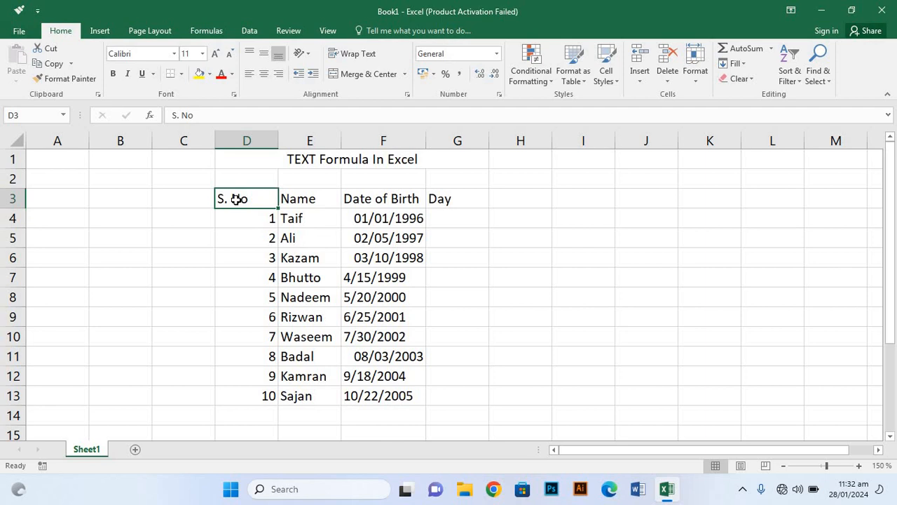
pyautogui.hotkey('ctrl', 'a')
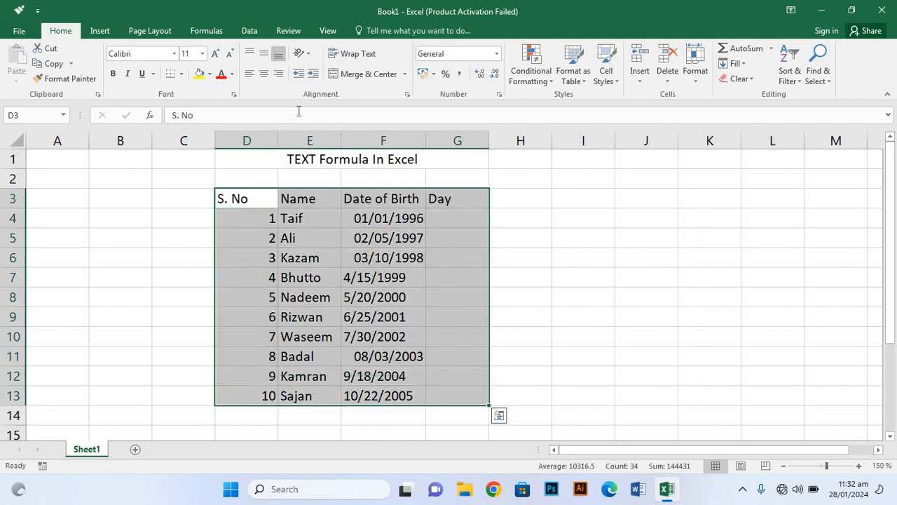
pyautogui.click(264, 75)
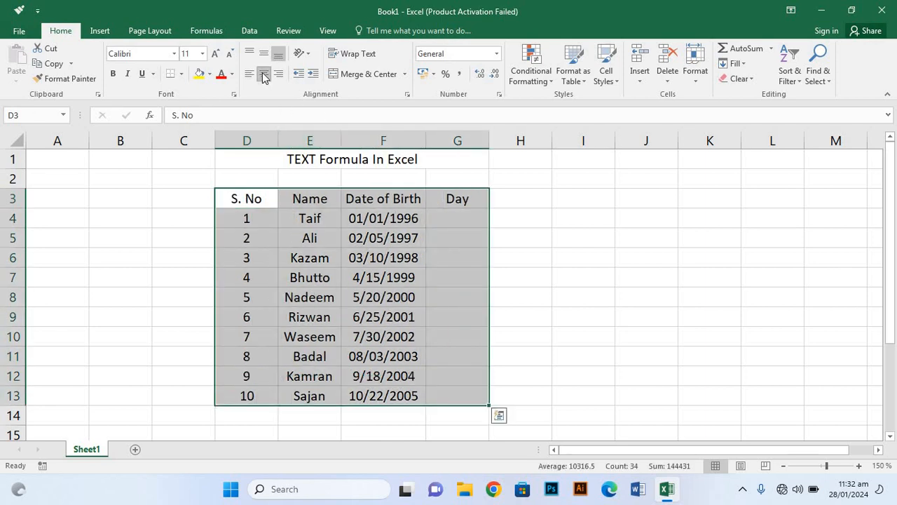
pyautogui.click(585, 254)
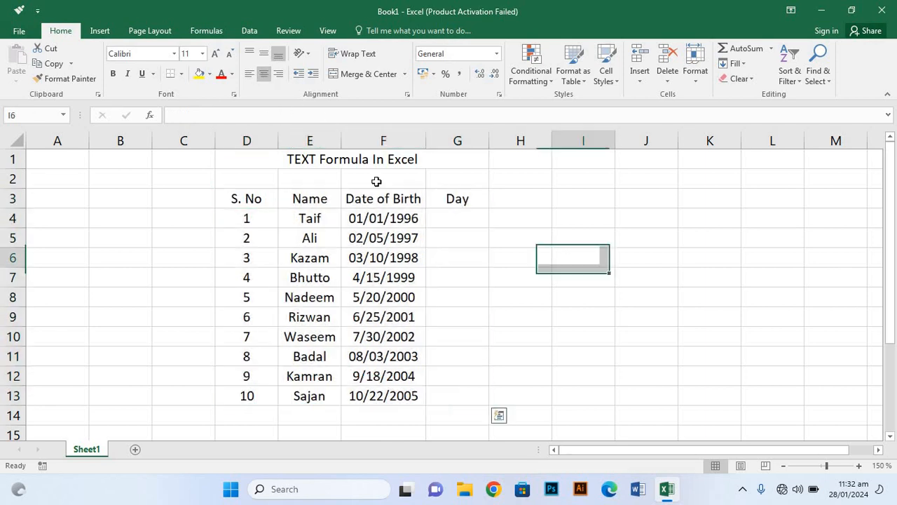
# Fill the merged title cell in row 1 with a medium purple from the standard color palette
pyautogui.click(340, 161)
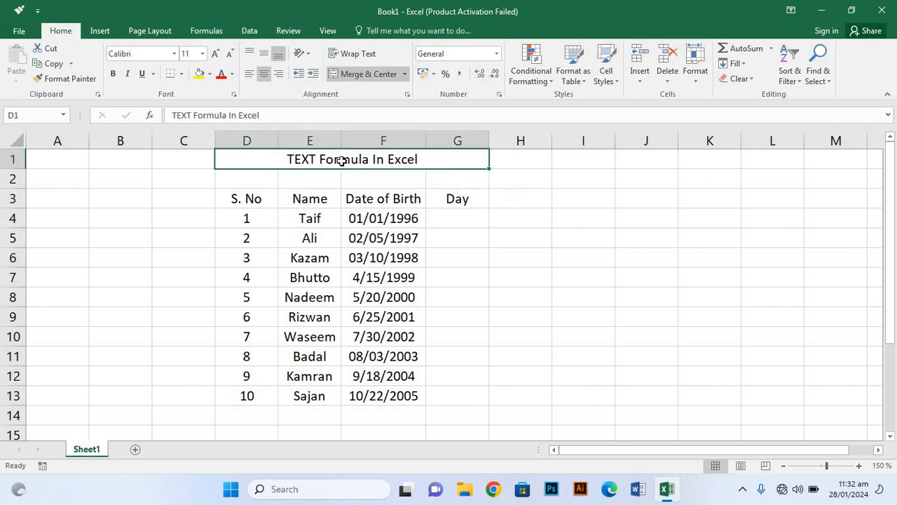
pyautogui.click(209, 74)
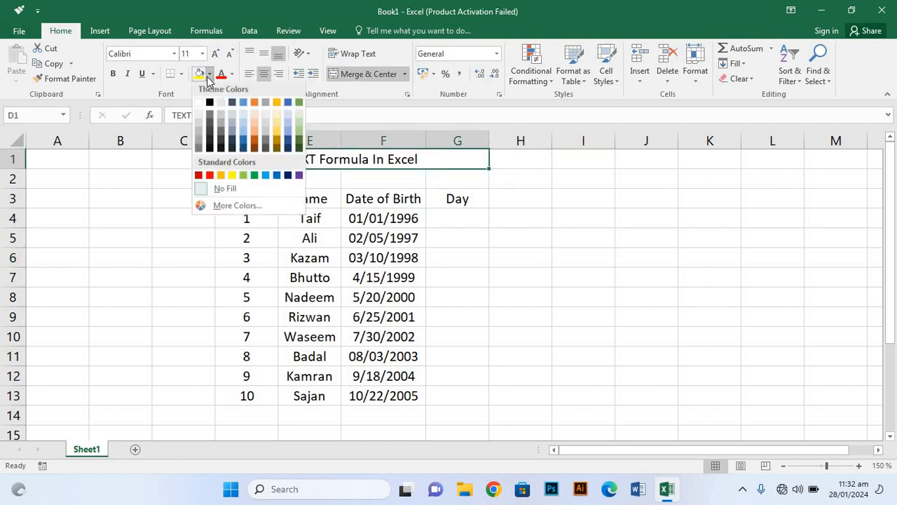
pyautogui.click(239, 208)
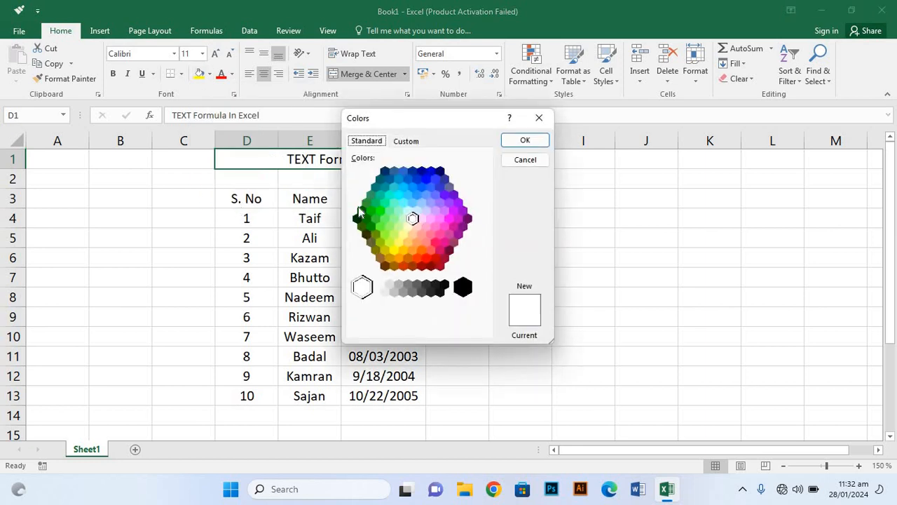
pyautogui.click(360, 212)
pyautogui.click(380, 179)
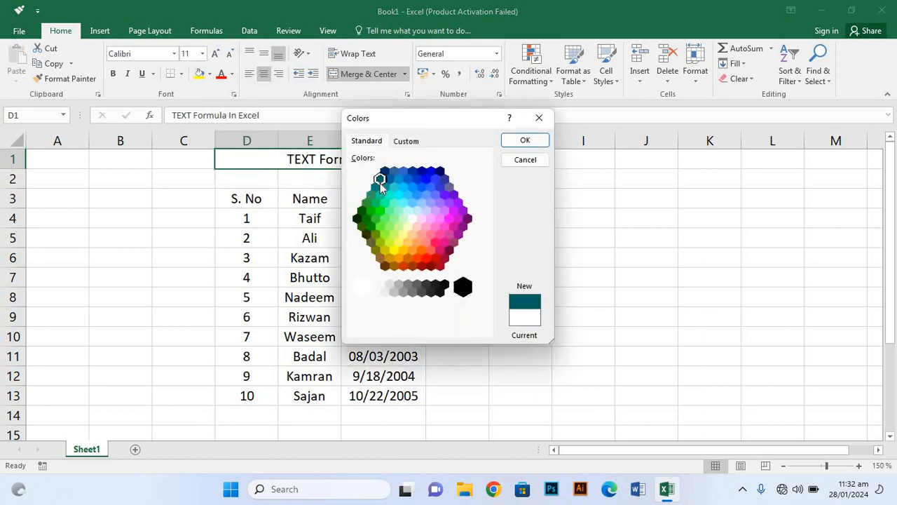
pyautogui.click(421, 171)
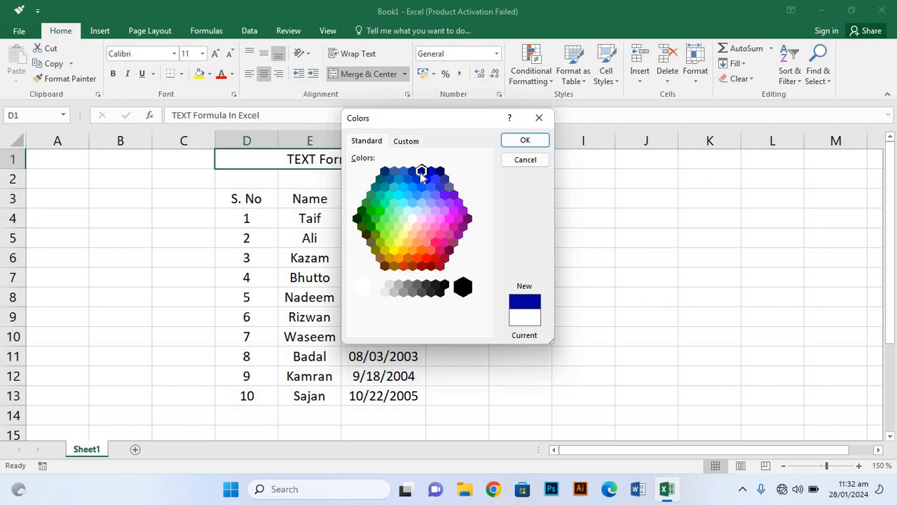
pyautogui.click(439, 188)
pyautogui.click(449, 203)
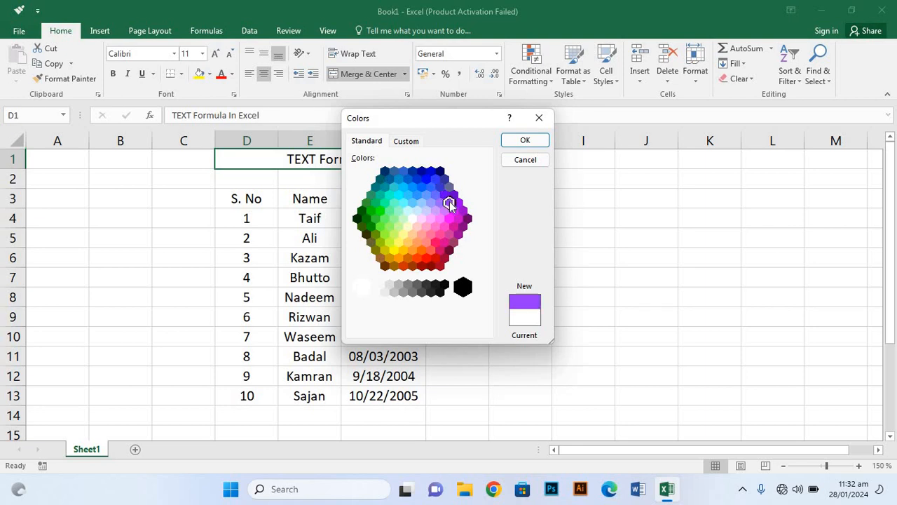
pyautogui.click(527, 139)
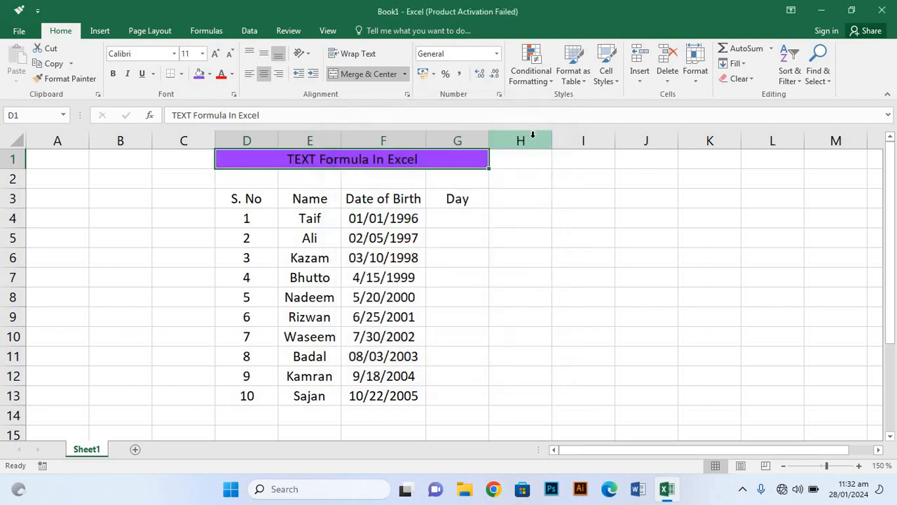
# Fill the S. No heading cell D3 with a bright pinkish red from the standard color palette
pyautogui.click(249, 199)
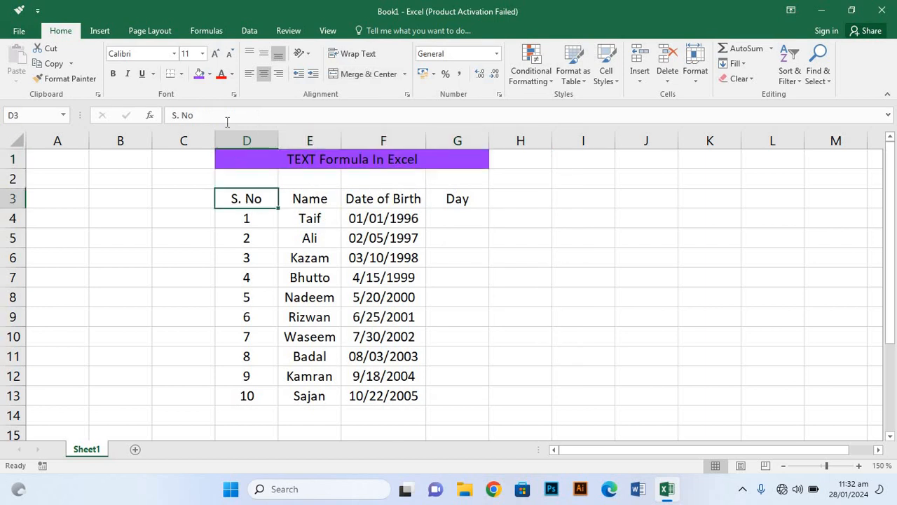
pyautogui.click(210, 73)
pyautogui.click(277, 236)
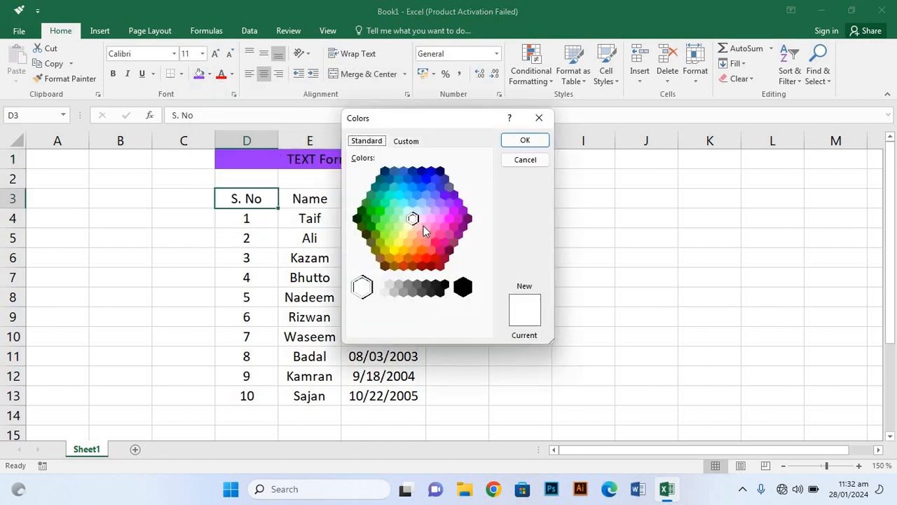
pyautogui.click(435, 242)
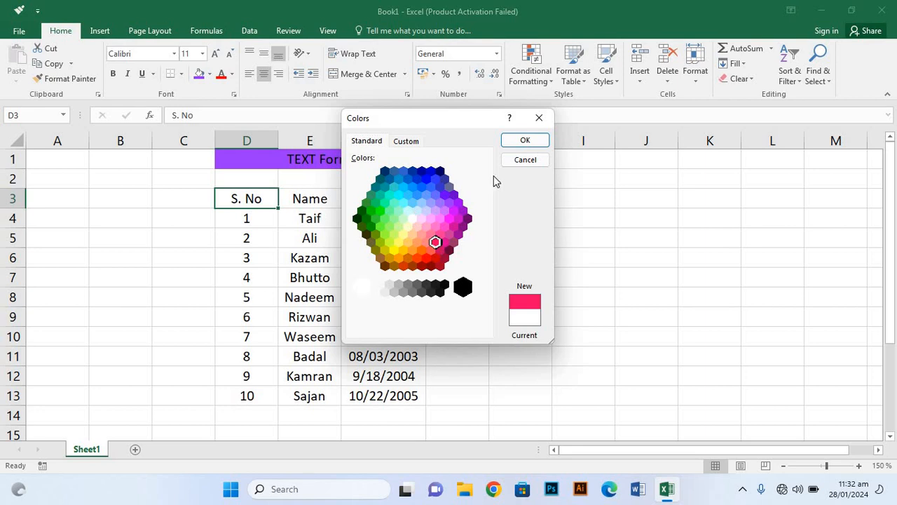
pyautogui.click(522, 140)
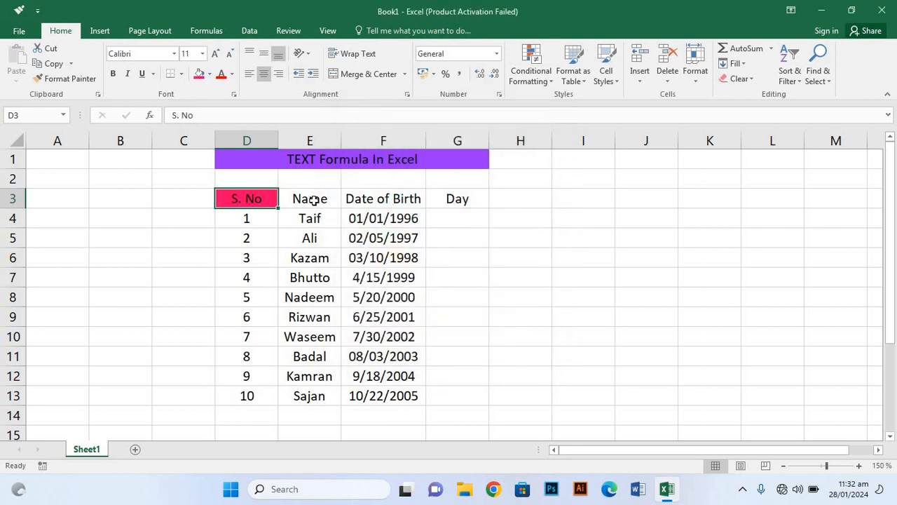
# Apply the same pinkish red fill to the Name, Date of Birth and Day heading cells
pyautogui.click(313, 201)
pyautogui.click(199, 75)
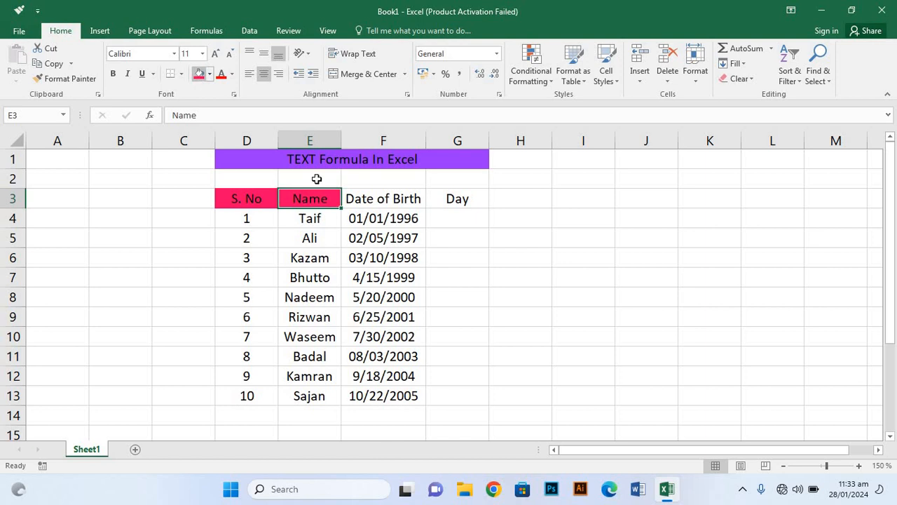
pyautogui.click(402, 201)
pyautogui.click(200, 75)
pyautogui.click(456, 198)
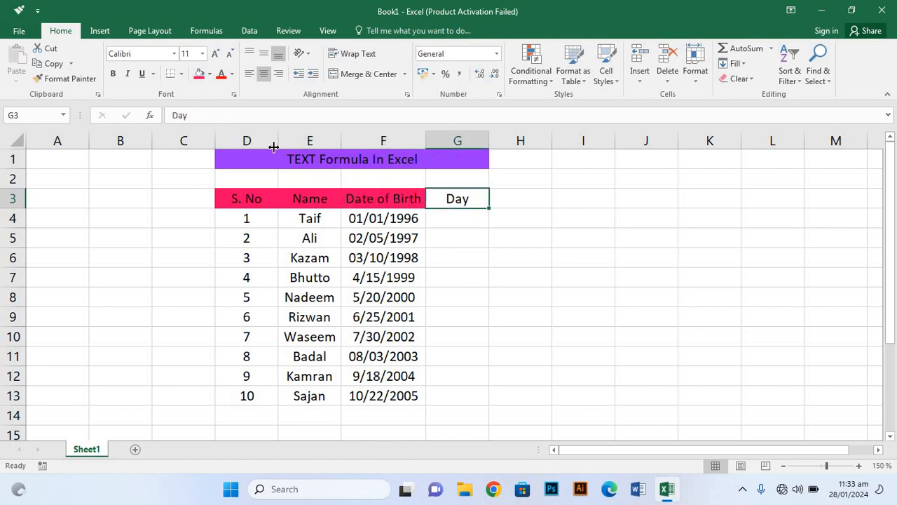
pyautogui.click(199, 74)
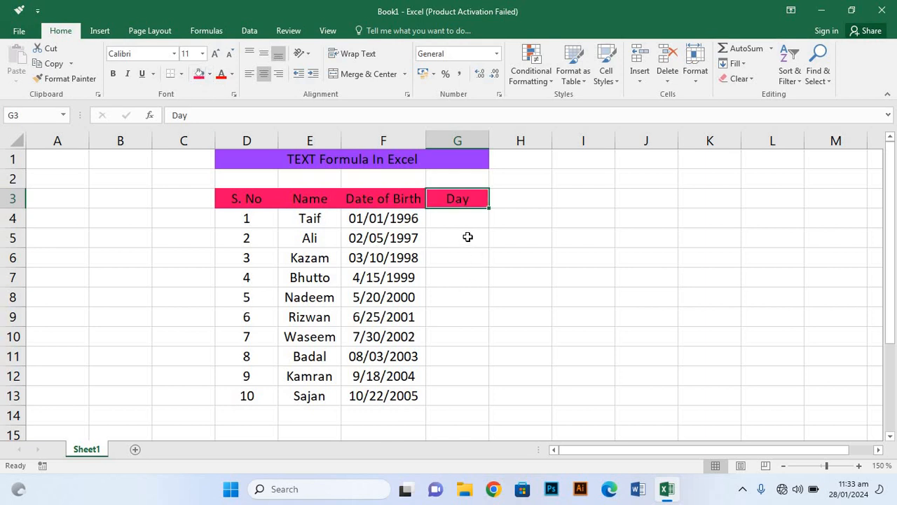
# Enter the formula =TEXT(F4,"DDDD") in cell G4 to get the weekday name from the first date of birth
pyautogui.click(460, 215)
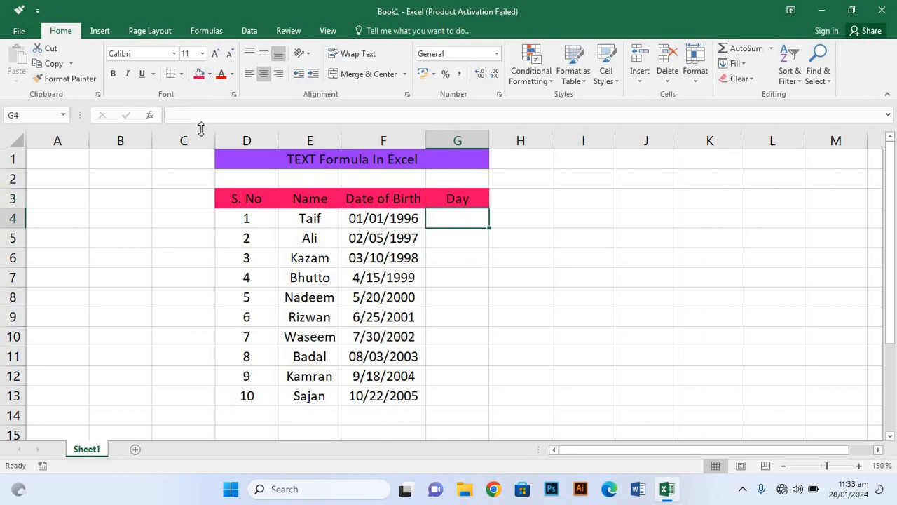
pyautogui.click(194, 114)
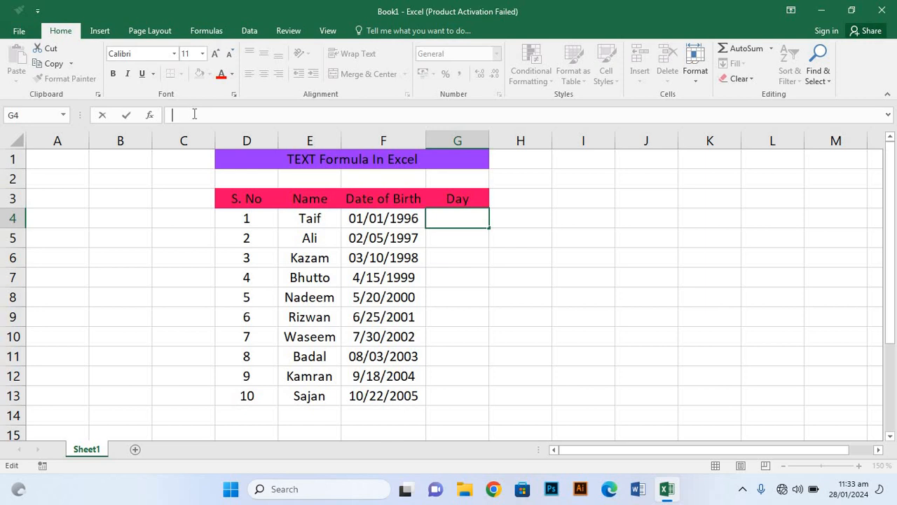
pyautogui.write('=TE')
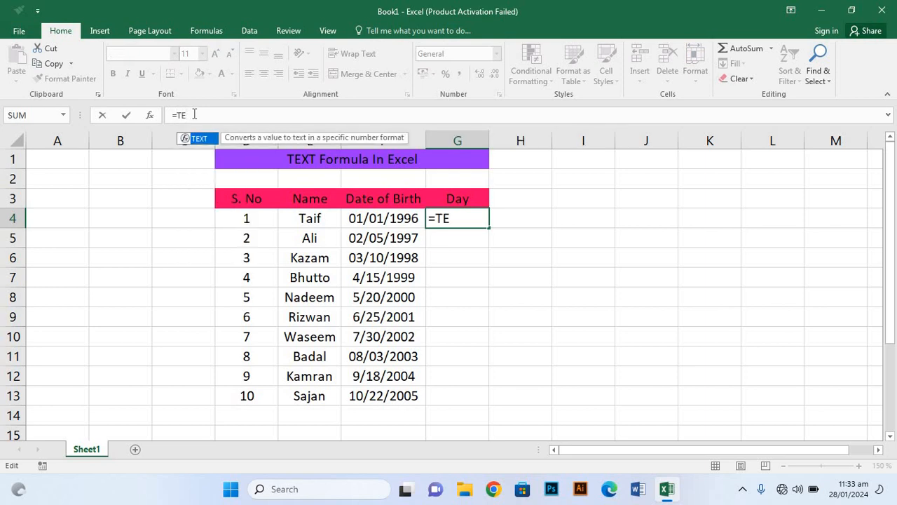
pyautogui.write('c')
pyautogui.press('BackSpace')
pyautogui.write('X')
pyautogui.write('R')
pyautogui.press('BackSpace')
pyautogui.write('T(')
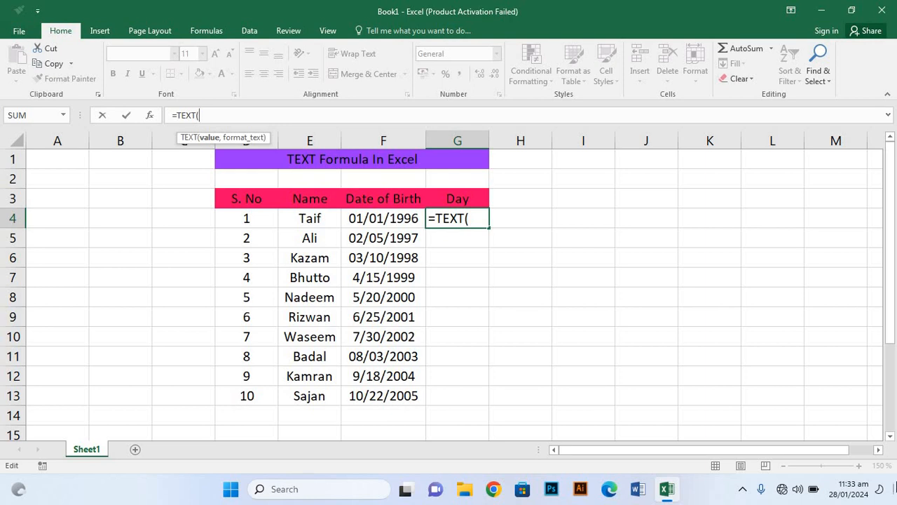
pyautogui.click(376, 218)
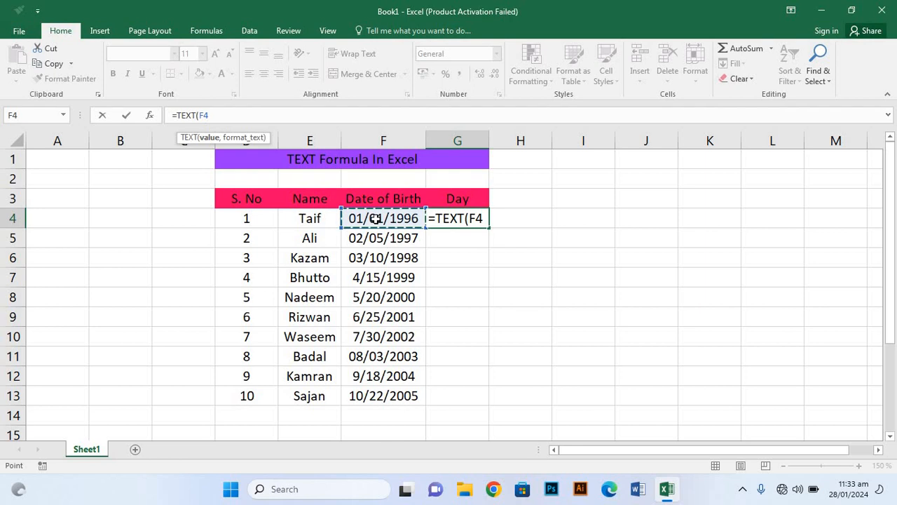
pyautogui.write(',')
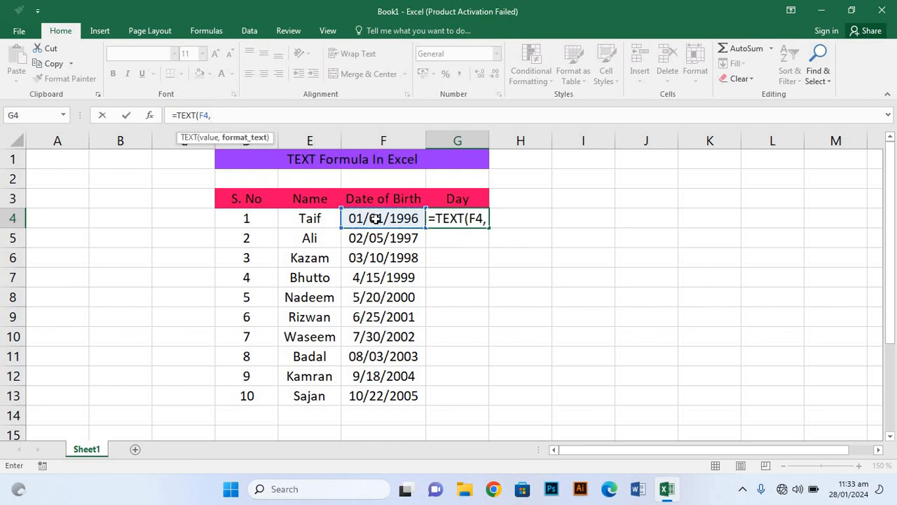
pyautogui.write('"')
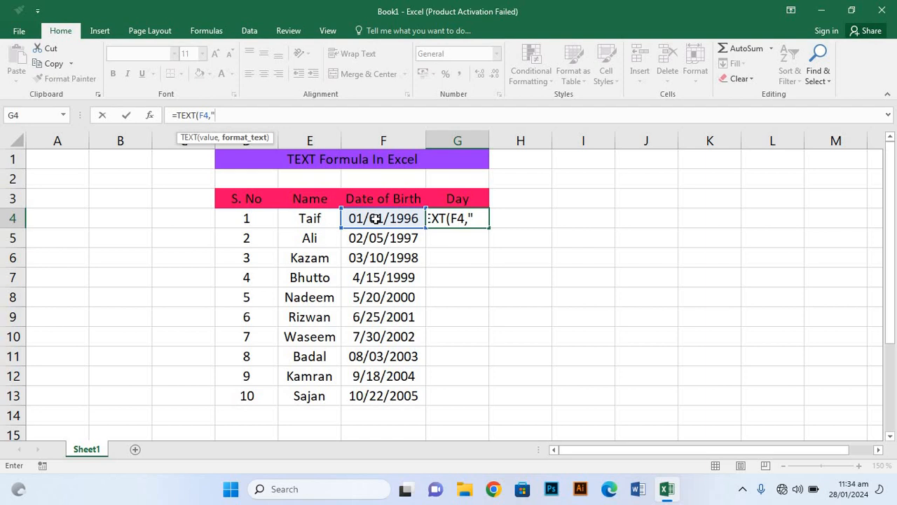
pyautogui.write('DDDD')
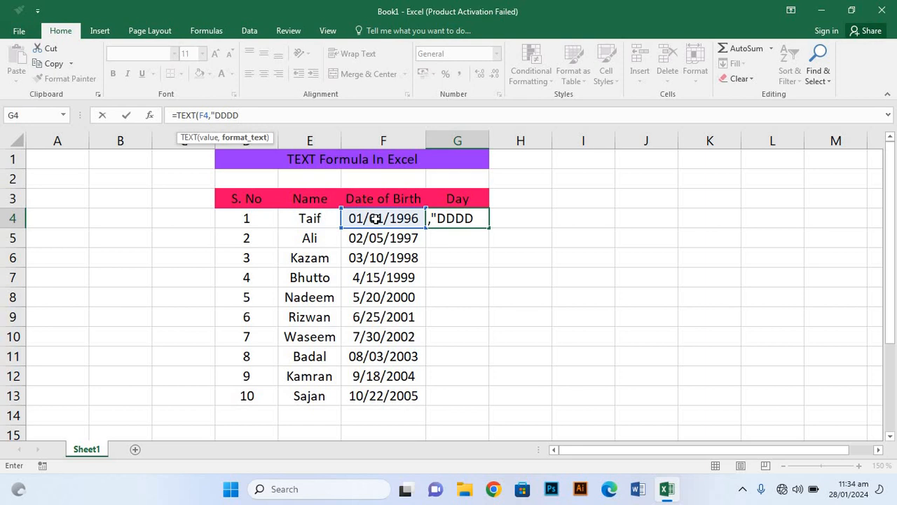
pyautogui.write('"')
pyautogui.write(')')
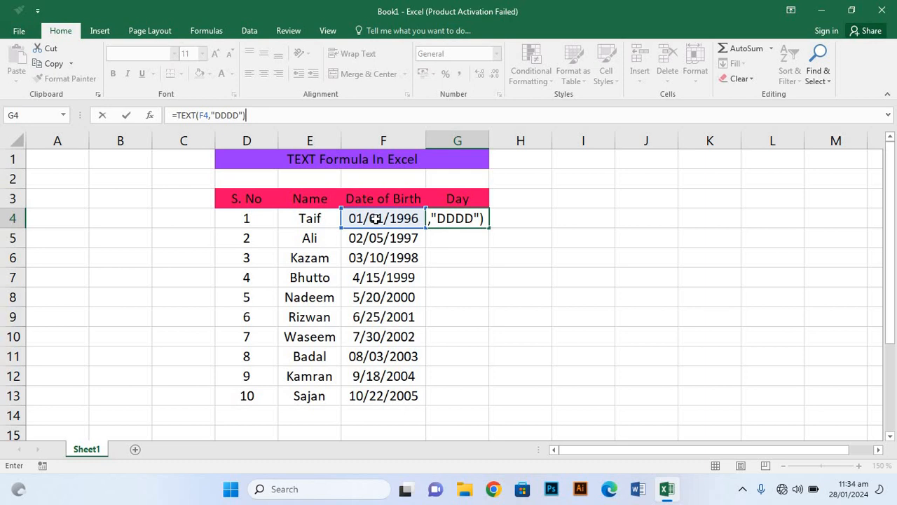
pyautogui.press('Return')
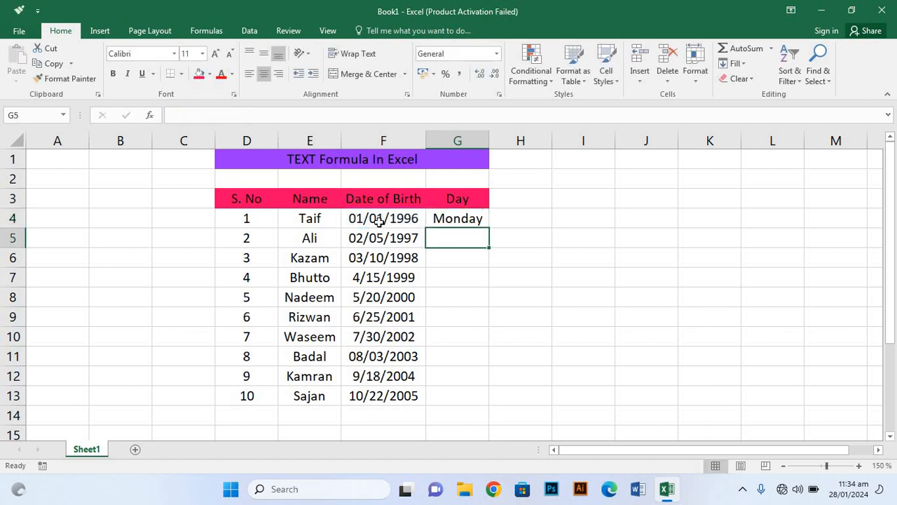
# Fill the TEXT formula from G4 down the Day column to G13, then deselect the range
pyautogui.click(463, 220)
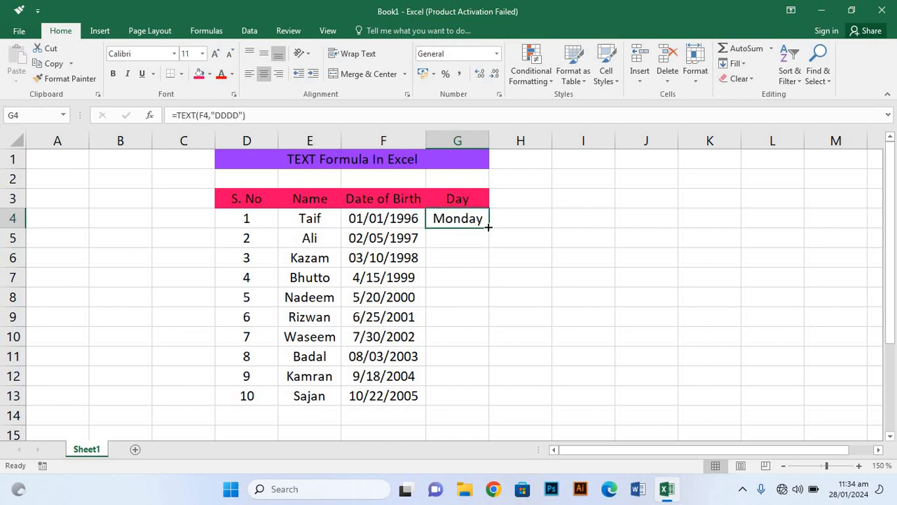
pyautogui.moveTo(489, 227); pyautogui.dragTo(468, 409)
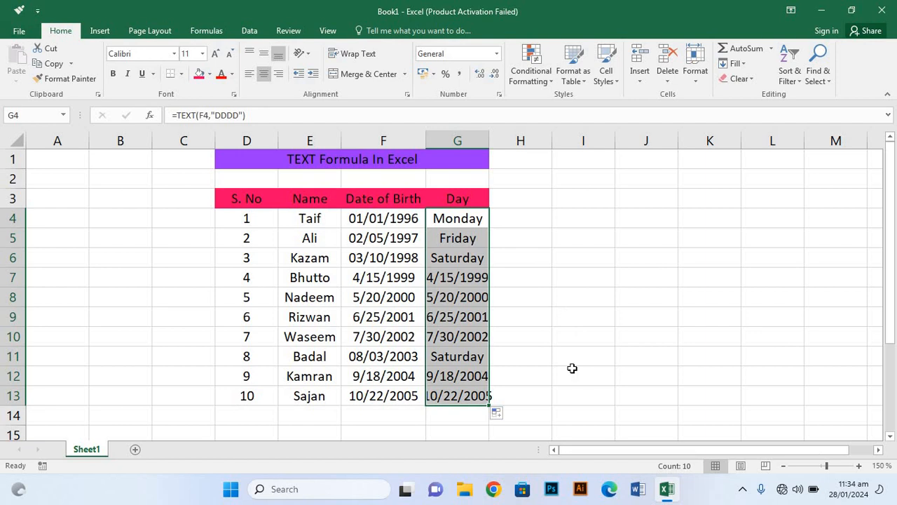
pyautogui.click(531, 312)
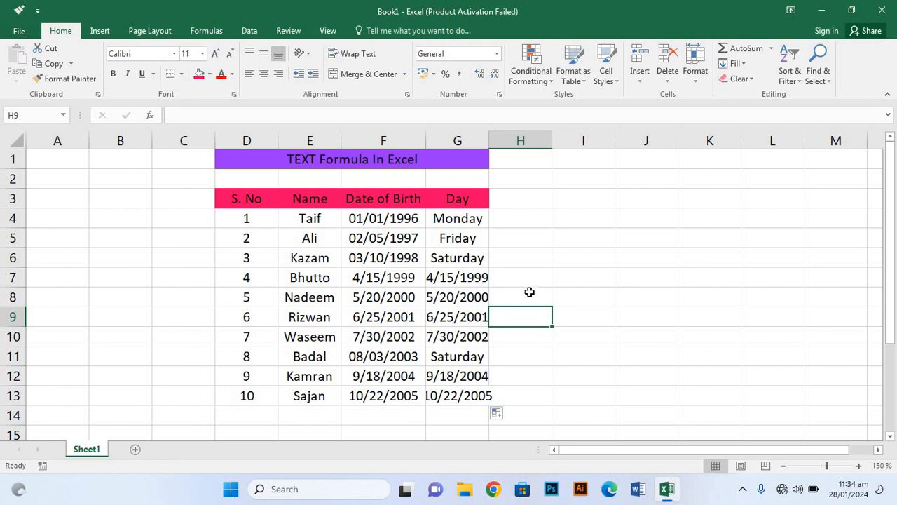
pyautogui.click(559, 323)
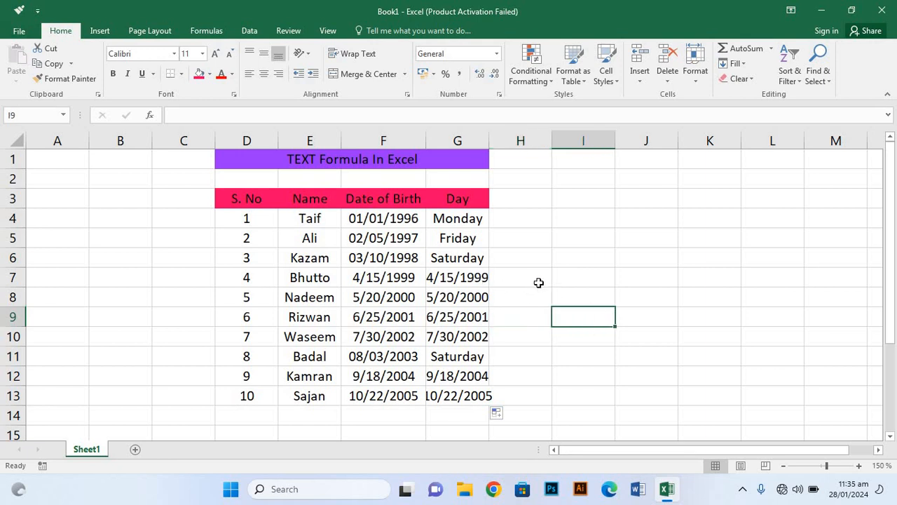